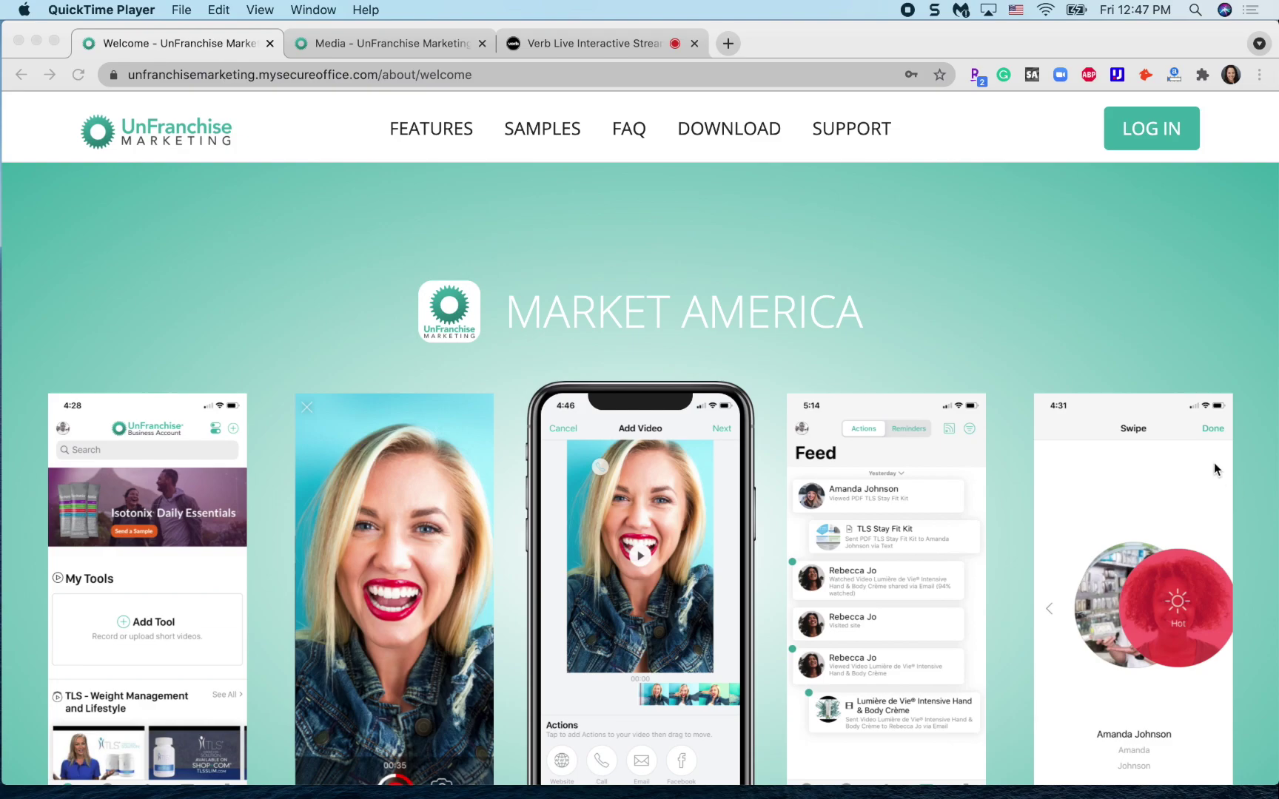
Step: View the UnFranchise Marketing login form and the Media page, and bring up the running Verb livestream
{"action": "left_click", "coordinate": [1184, 128]}
{"action": "left_click", "coordinate": [1178, 139]}
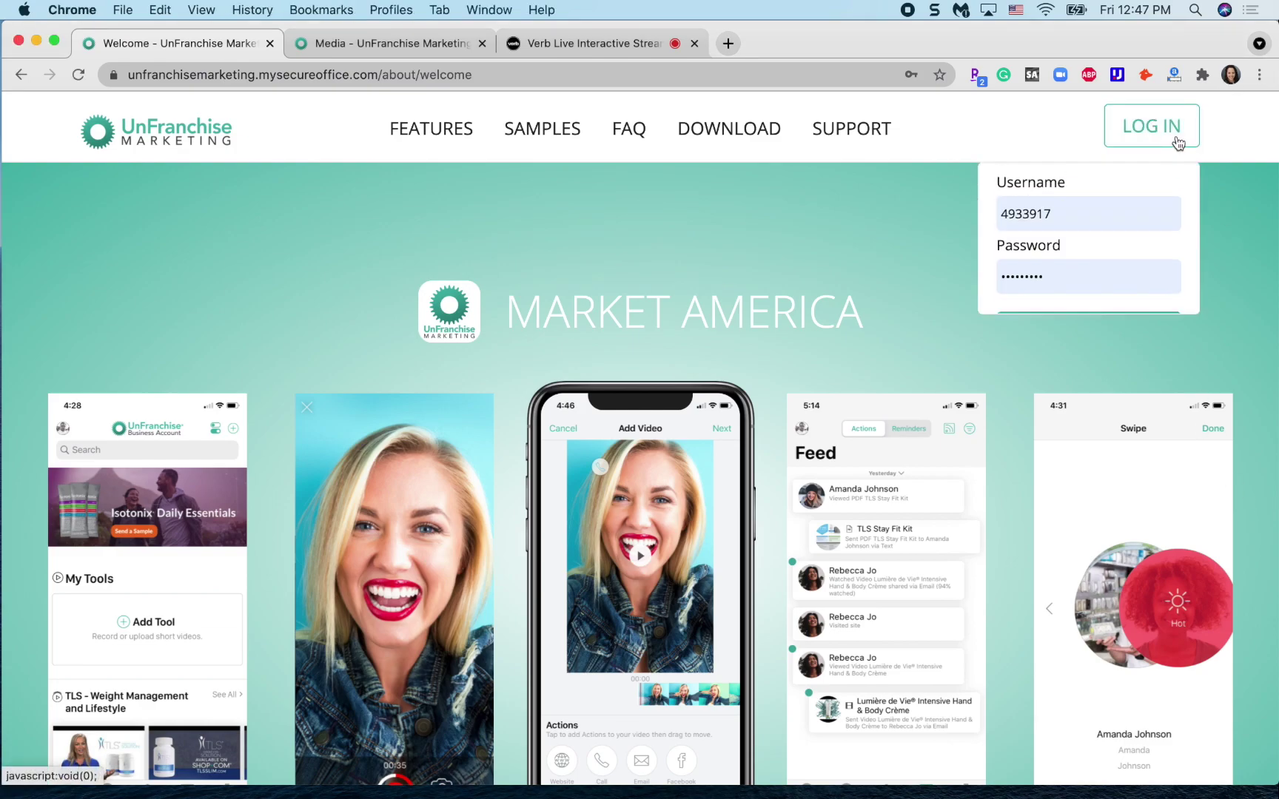
{"action": "left_click", "coordinate": [426, 46]}
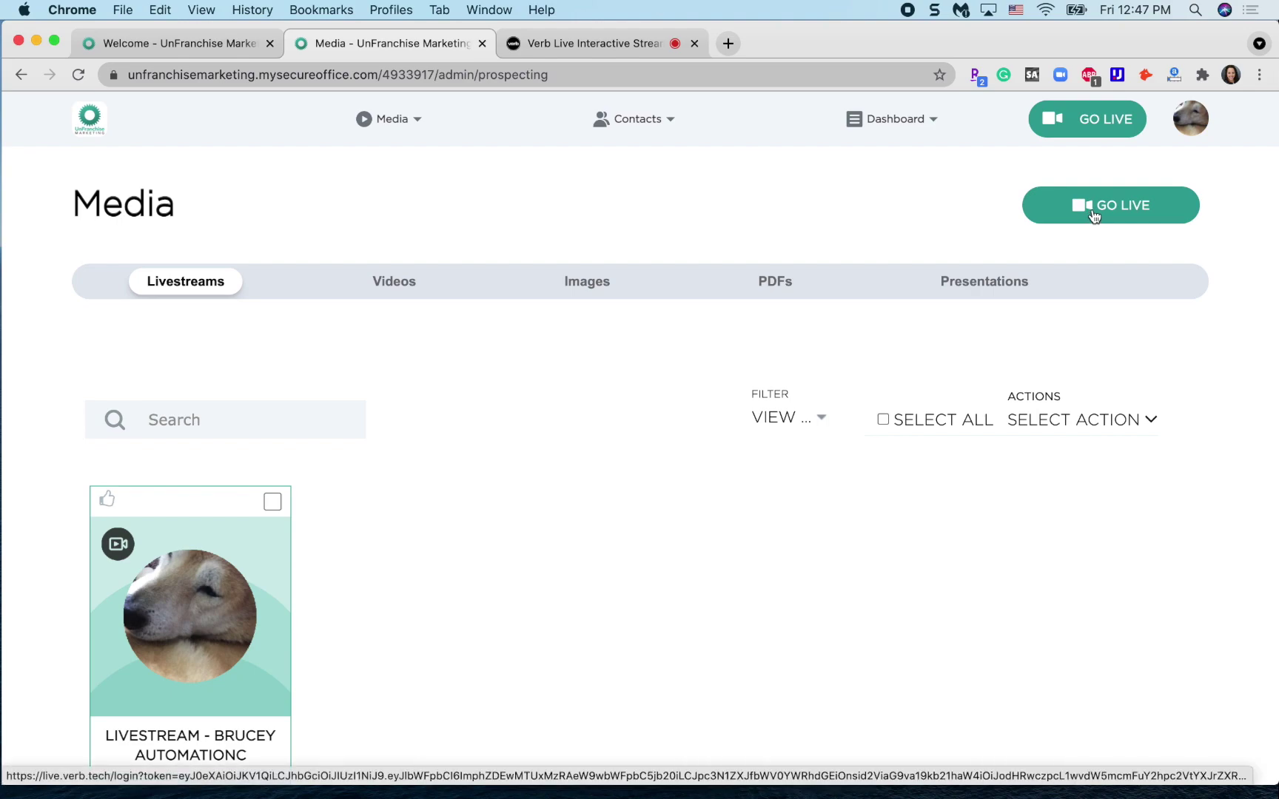
{"action": "left_click", "coordinate": [589, 45]}
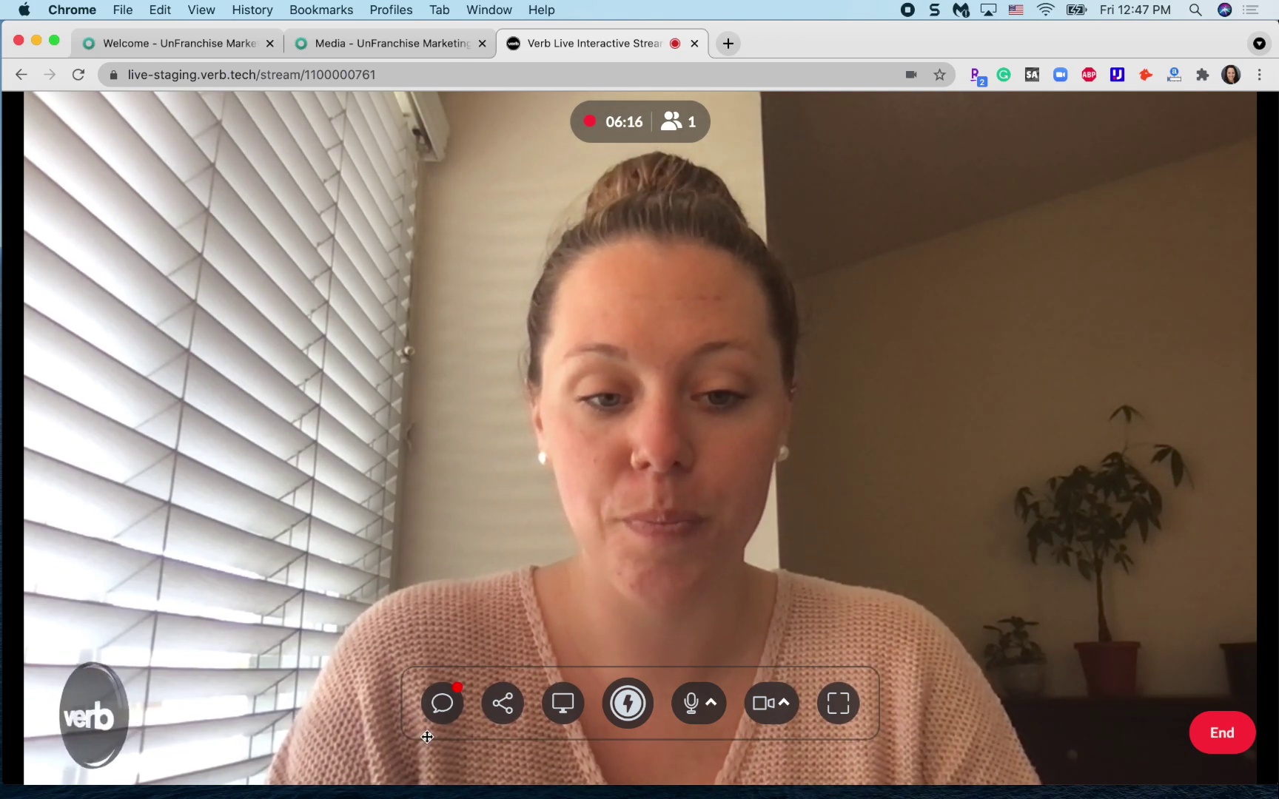
Step: View the livestream's chat and its attendee list, and close them
{"action": "left_click", "coordinate": [441, 719]}
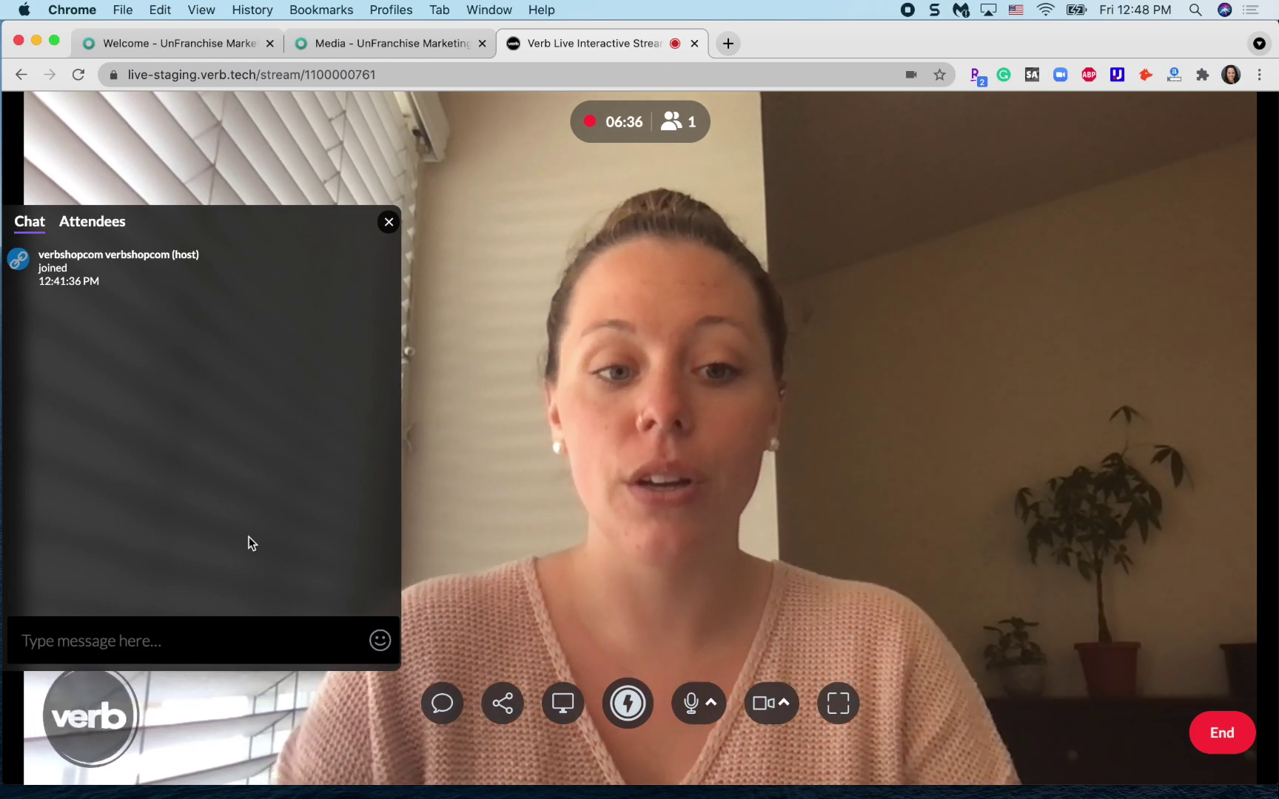
{"action": "left_click", "coordinate": [102, 222]}
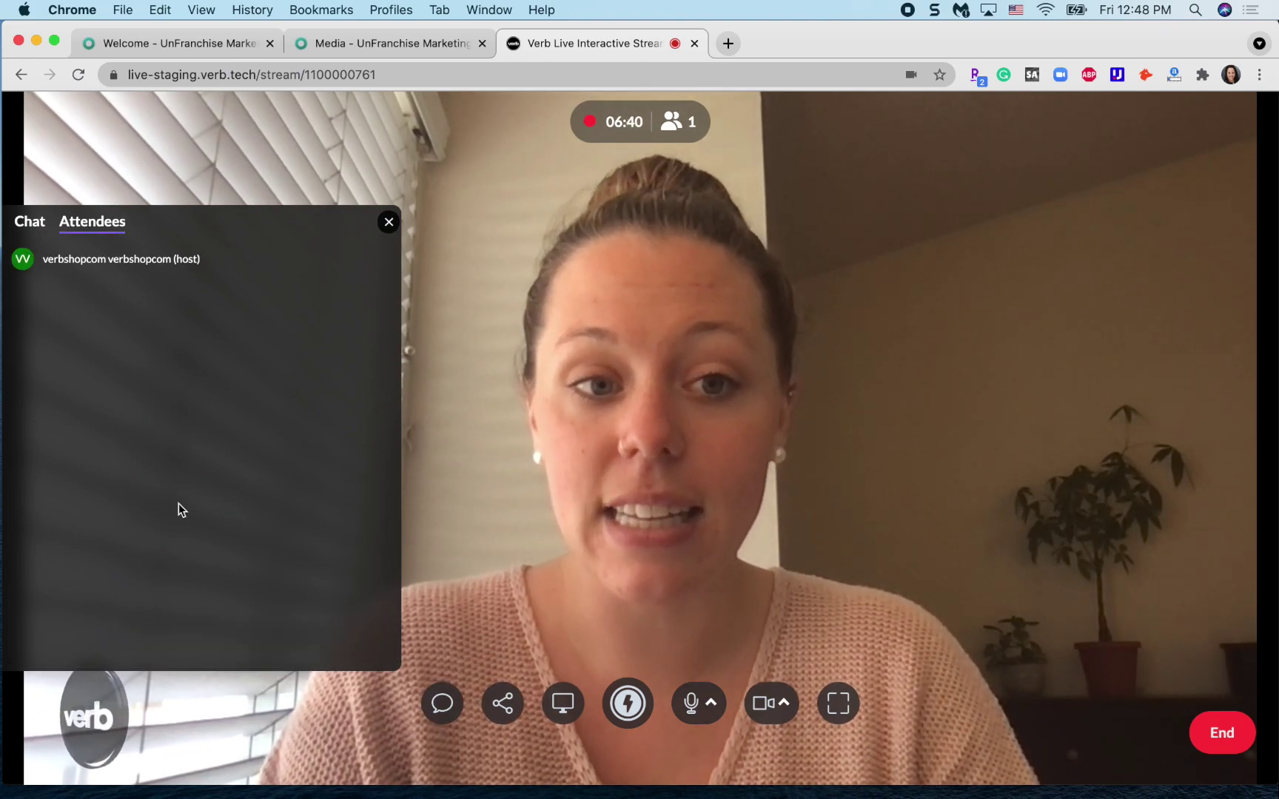
{"action": "left_click", "coordinate": [386, 223]}
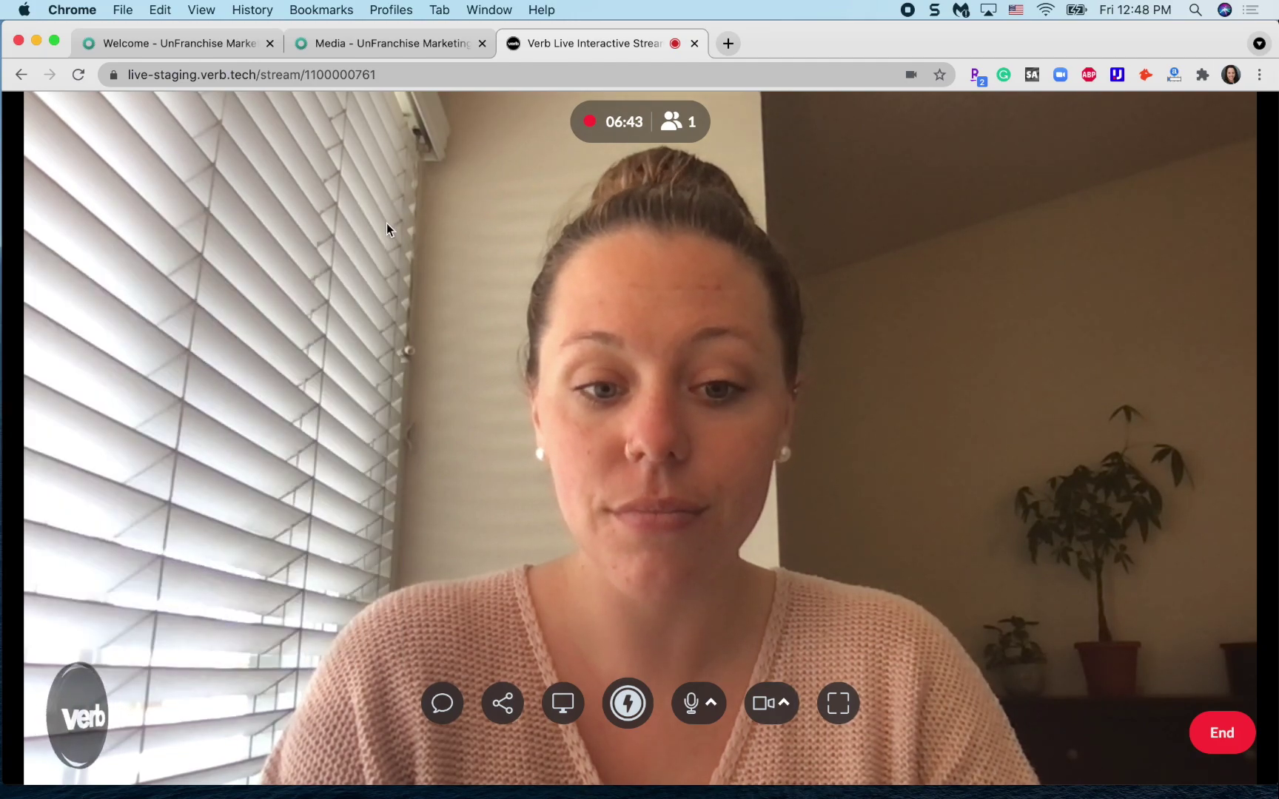
Step: Copy the livestream's share link to the clipboard and close the share box
{"action": "left_click", "coordinate": [501, 704]}
{"action": "left_click", "coordinate": [636, 636]}
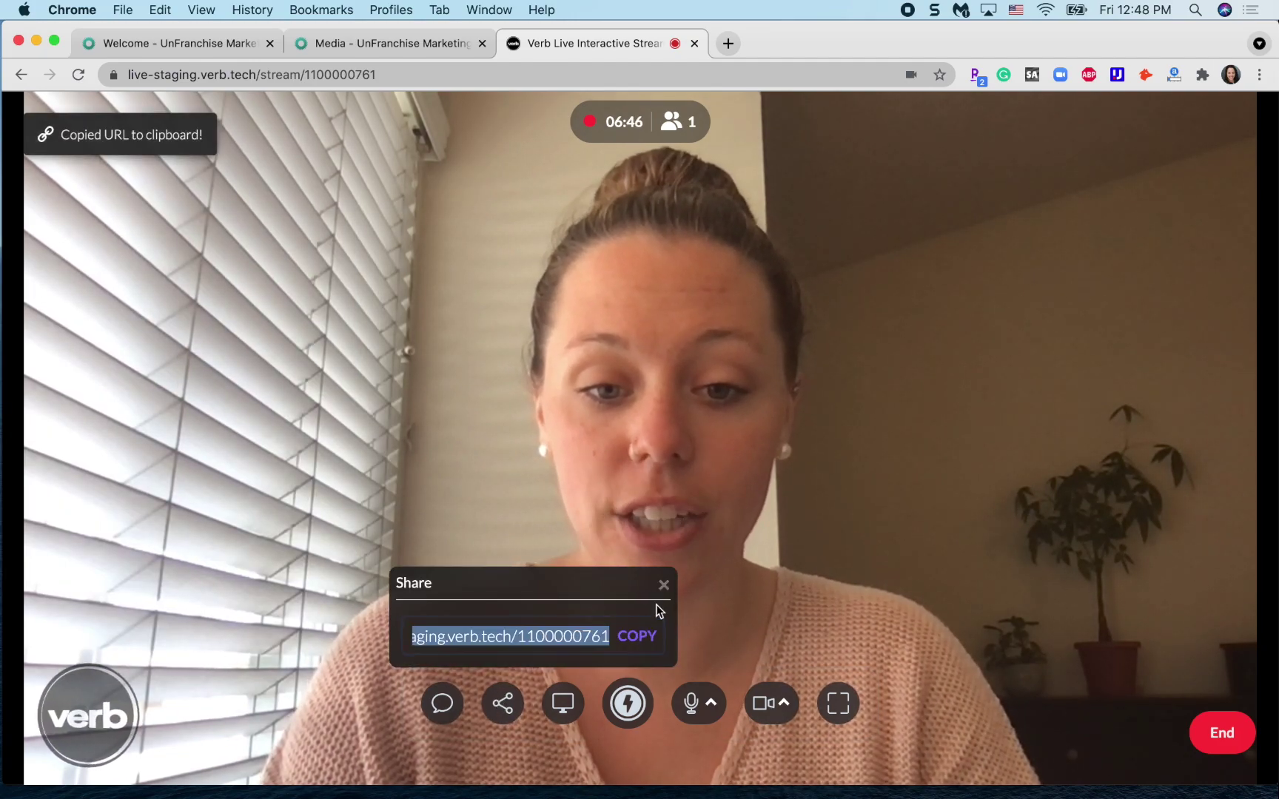
{"action": "left_click", "coordinate": [663, 584]}
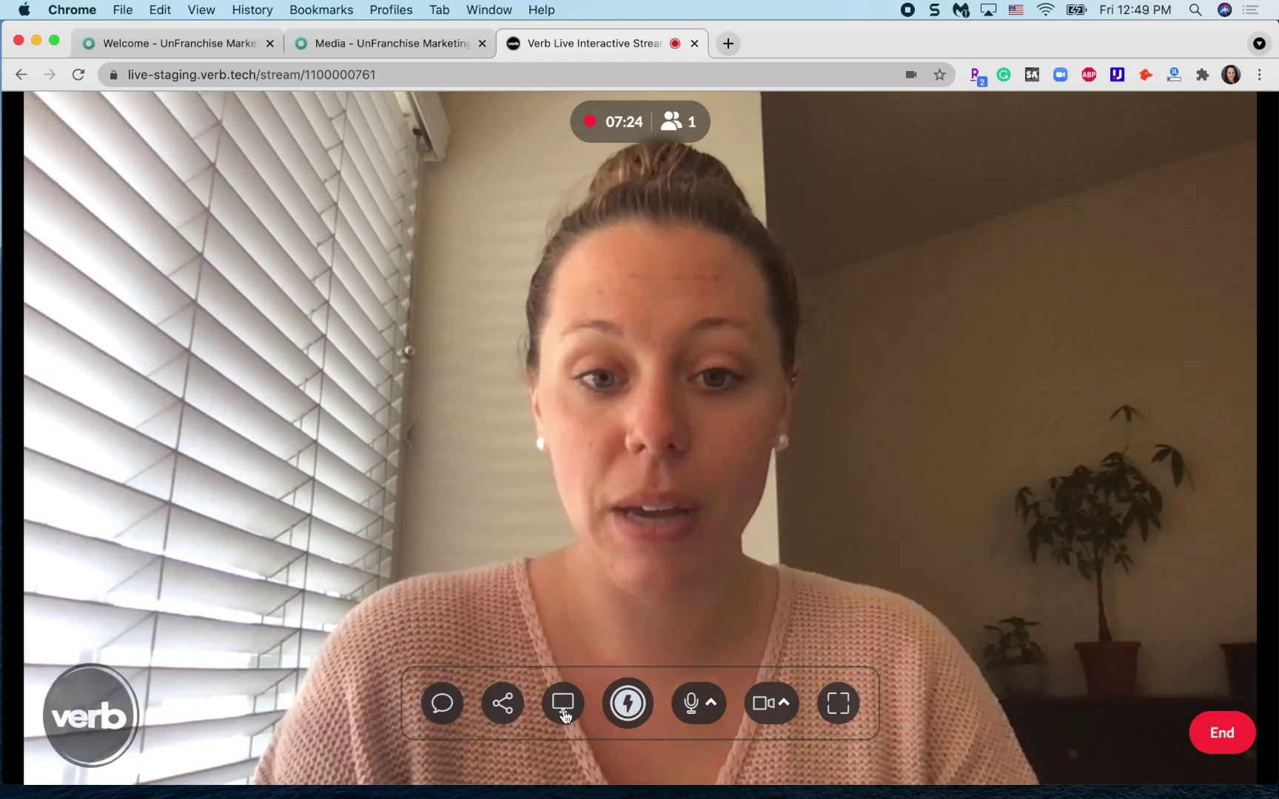
Step: Review the screen-sharing sources for entire screen, window and Chrome tab, and cancel without sharing anything
{"action": "left_click", "coordinate": [564, 712]}
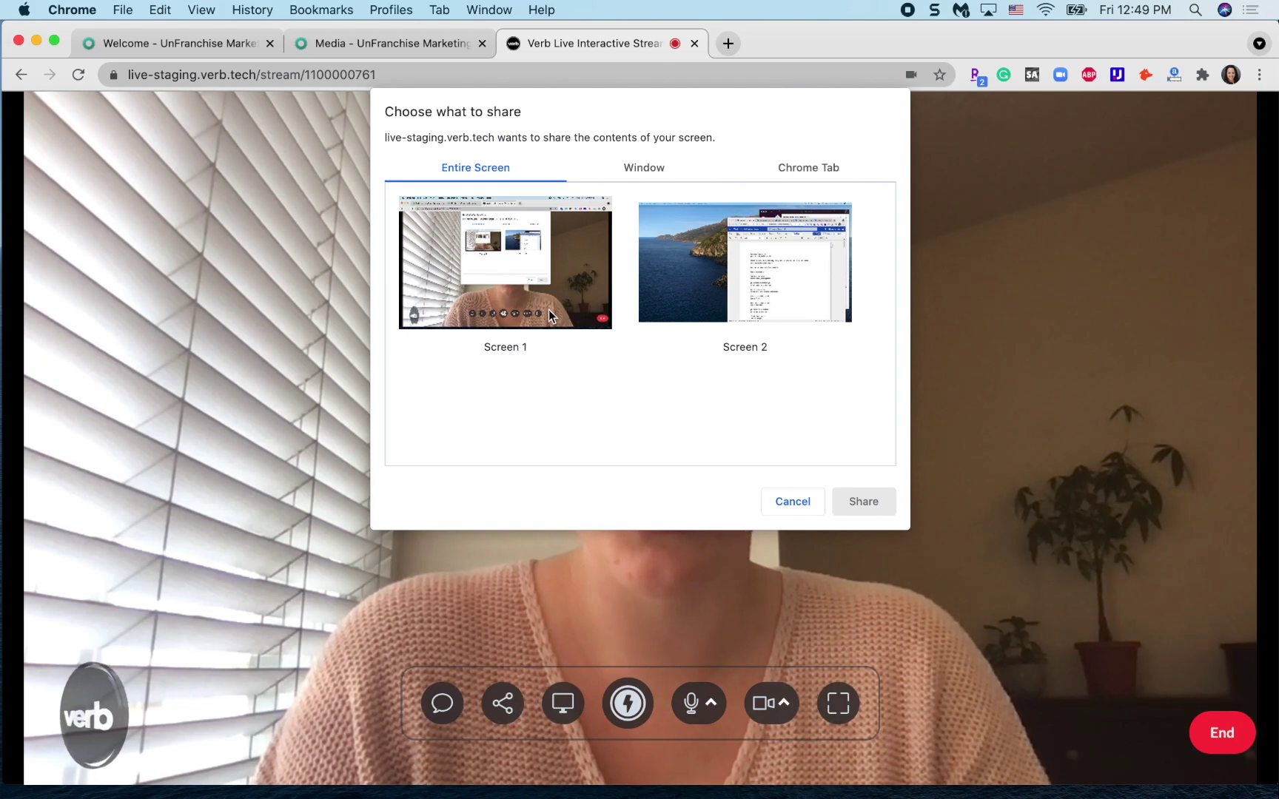
{"action": "left_click", "coordinate": [650, 171]}
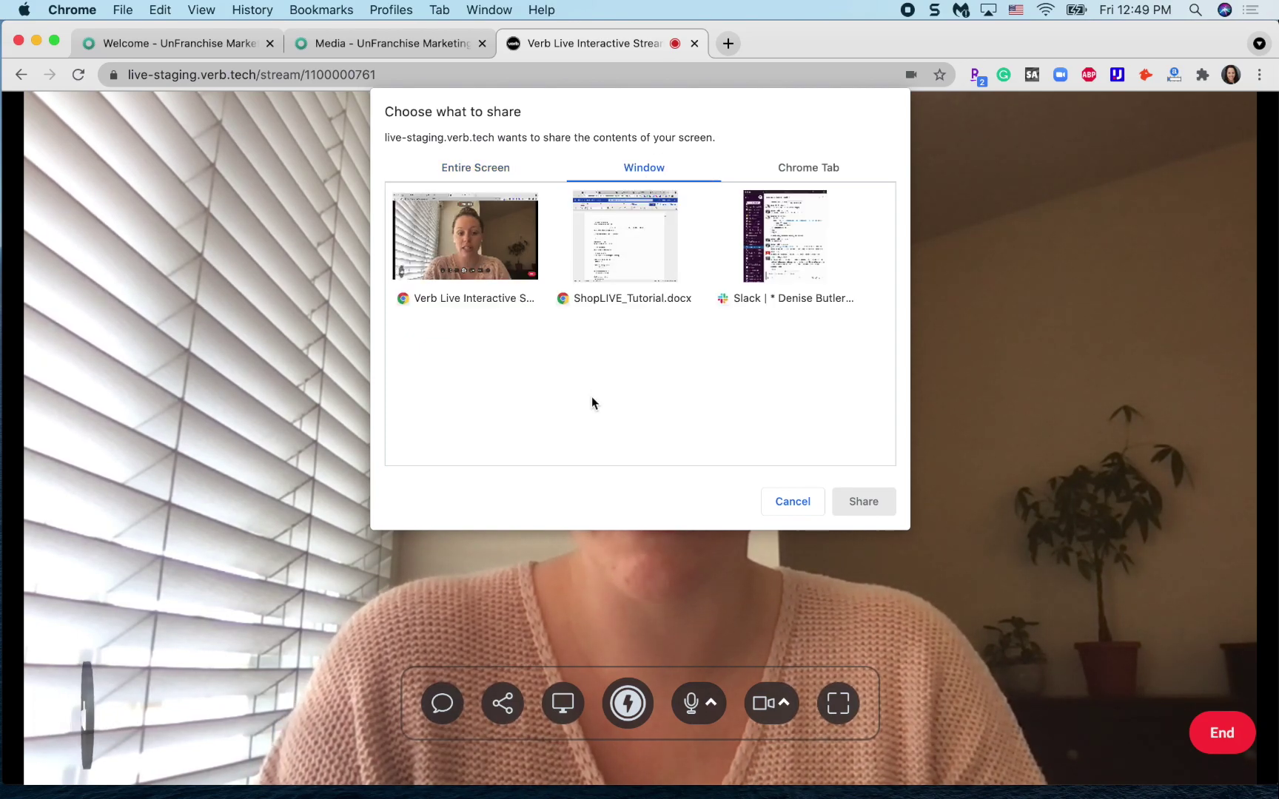
{"action": "left_click", "coordinate": [808, 166]}
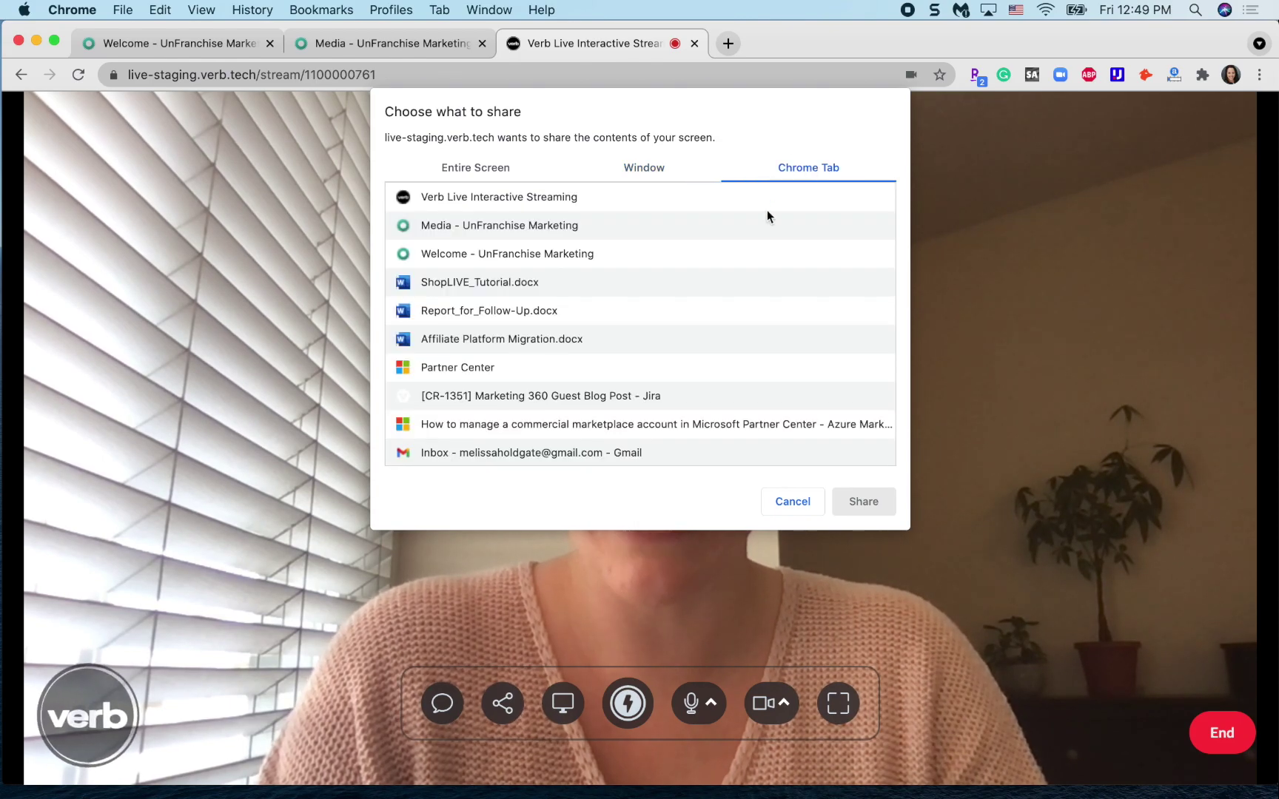
{"action": "left_click", "coordinate": [790, 501]}
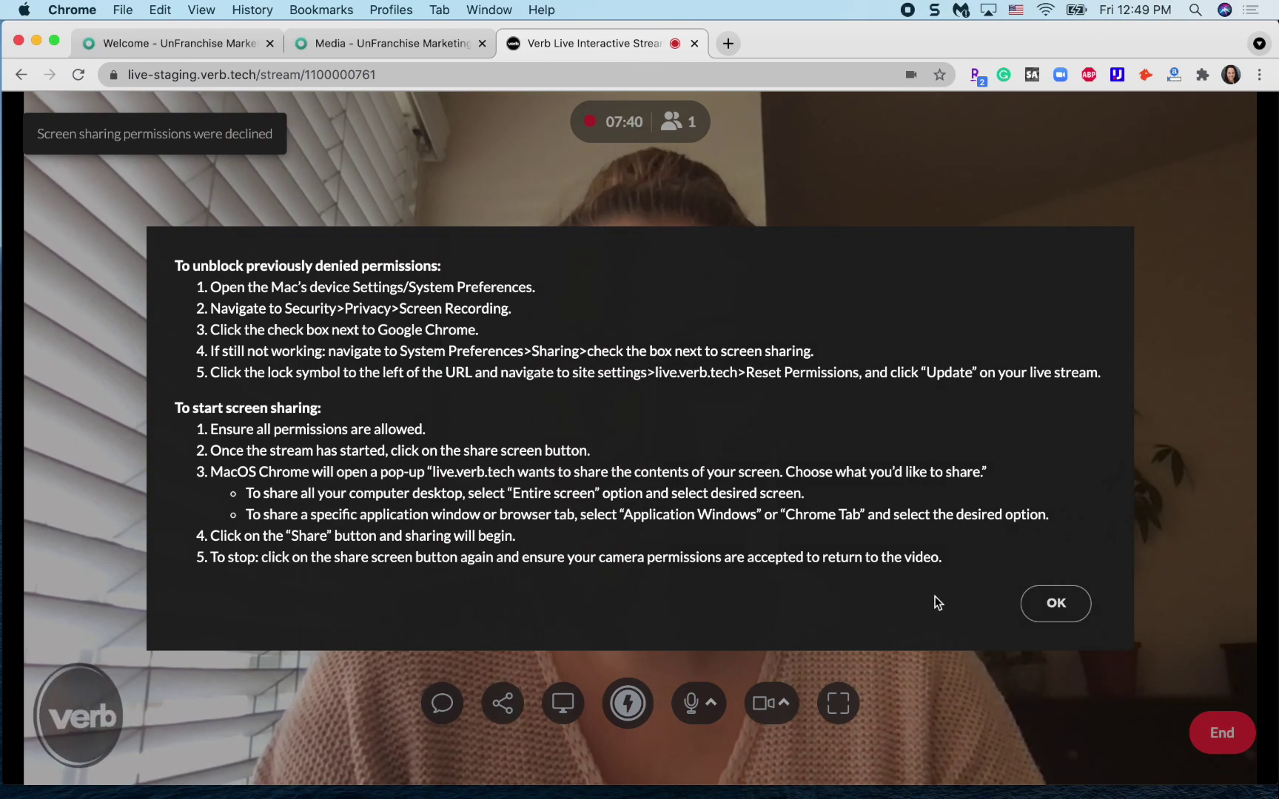
{"action": "left_click", "coordinate": [1056, 604]}
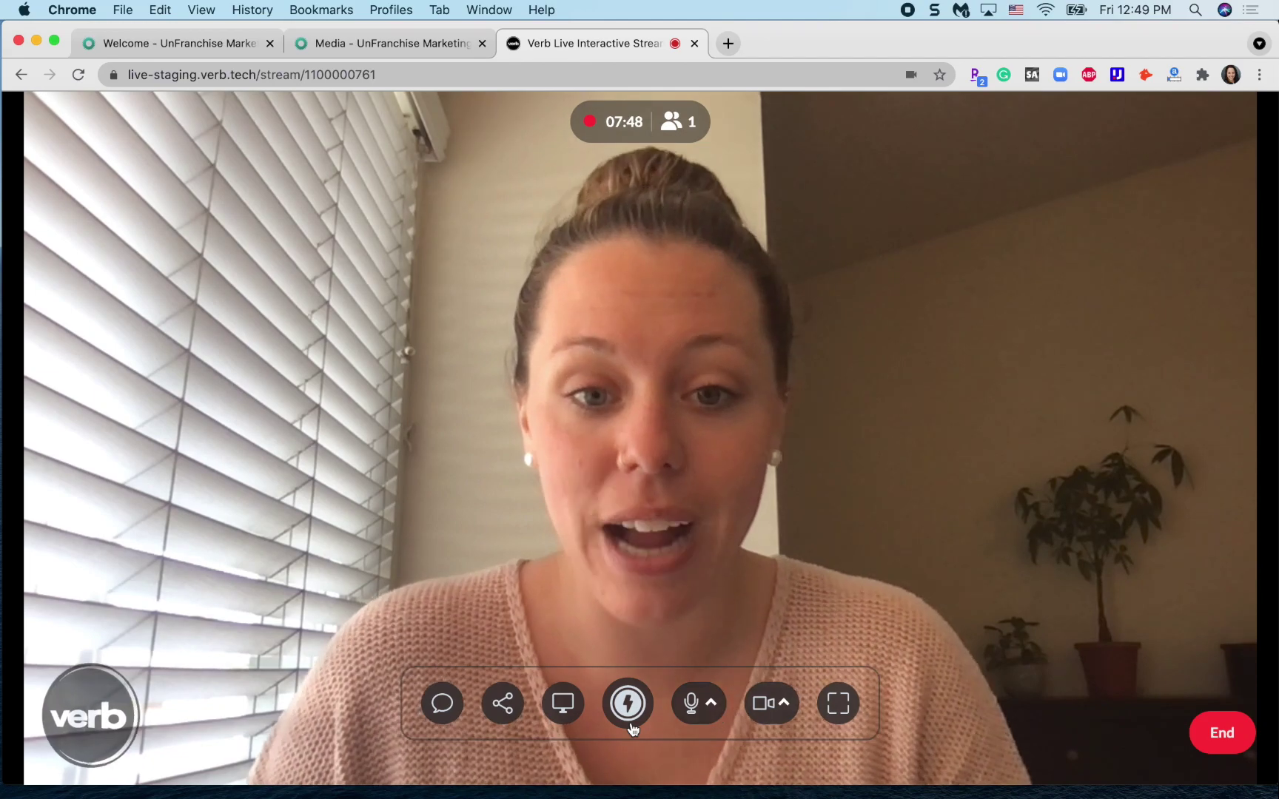
Step: View the livestream's interaction options briefly and close them
{"action": "left_click", "coordinate": [631, 724]}
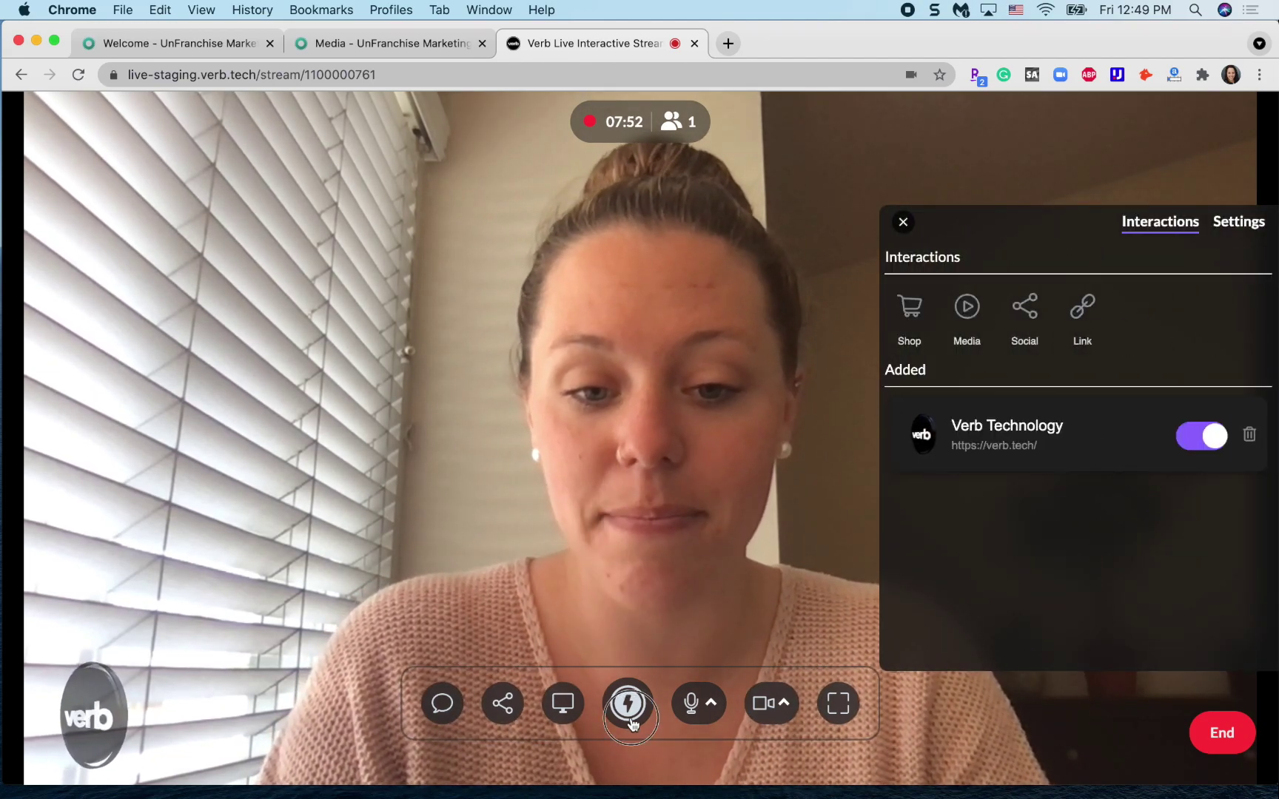
{"action": "left_click", "coordinate": [631, 725]}
Step: Mute the livestream's microphone and review the selectable microphones and speakers
{"action": "left_click", "coordinate": [689, 707]}
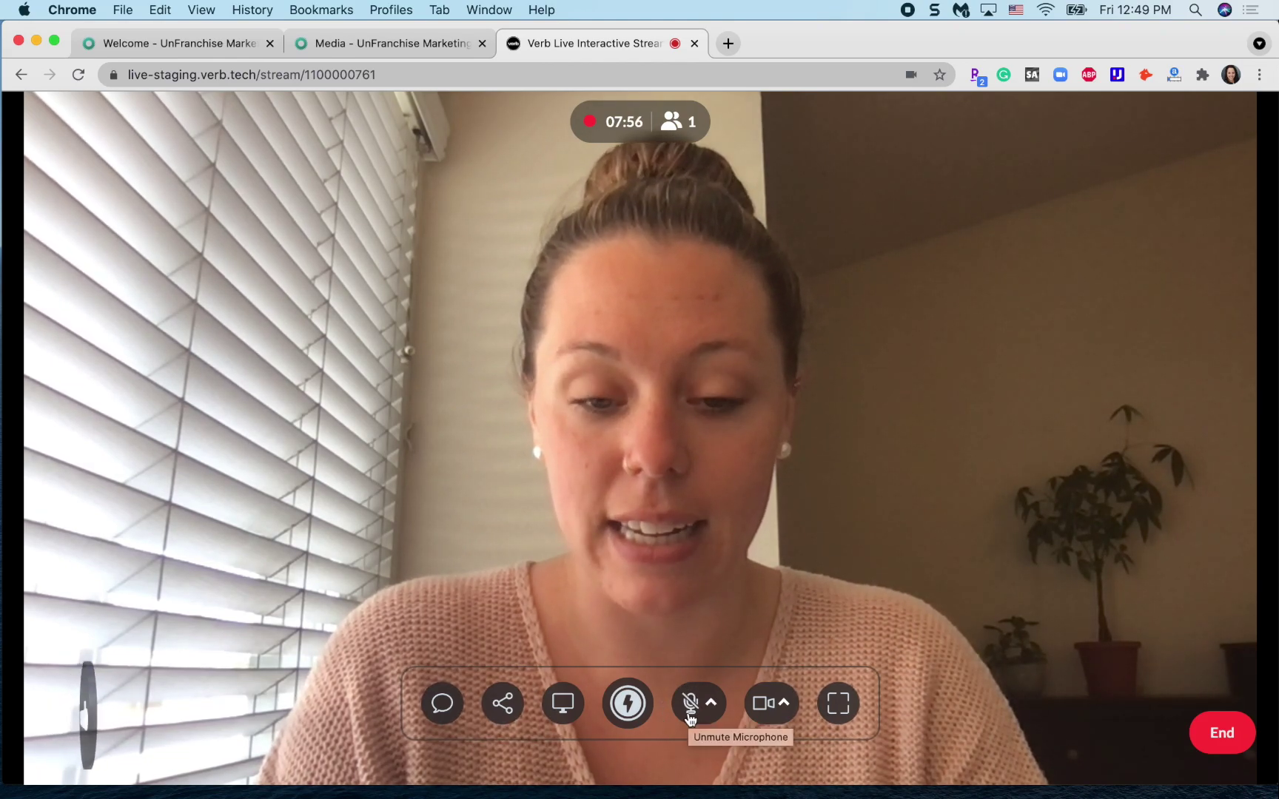
{"action": "left_click", "coordinate": [689, 709]}
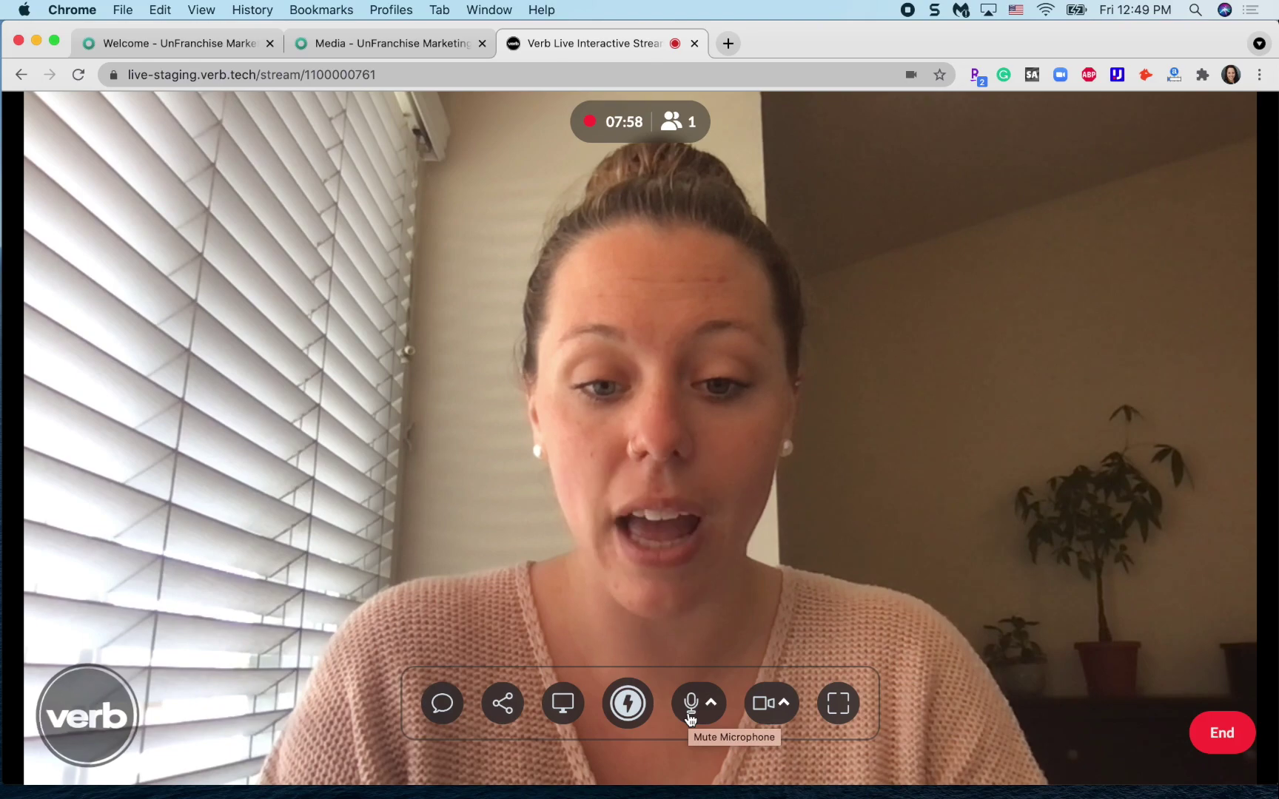
{"action": "left_click", "coordinate": [695, 708]}
{"action": "left_click", "coordinate": [711, 707]}
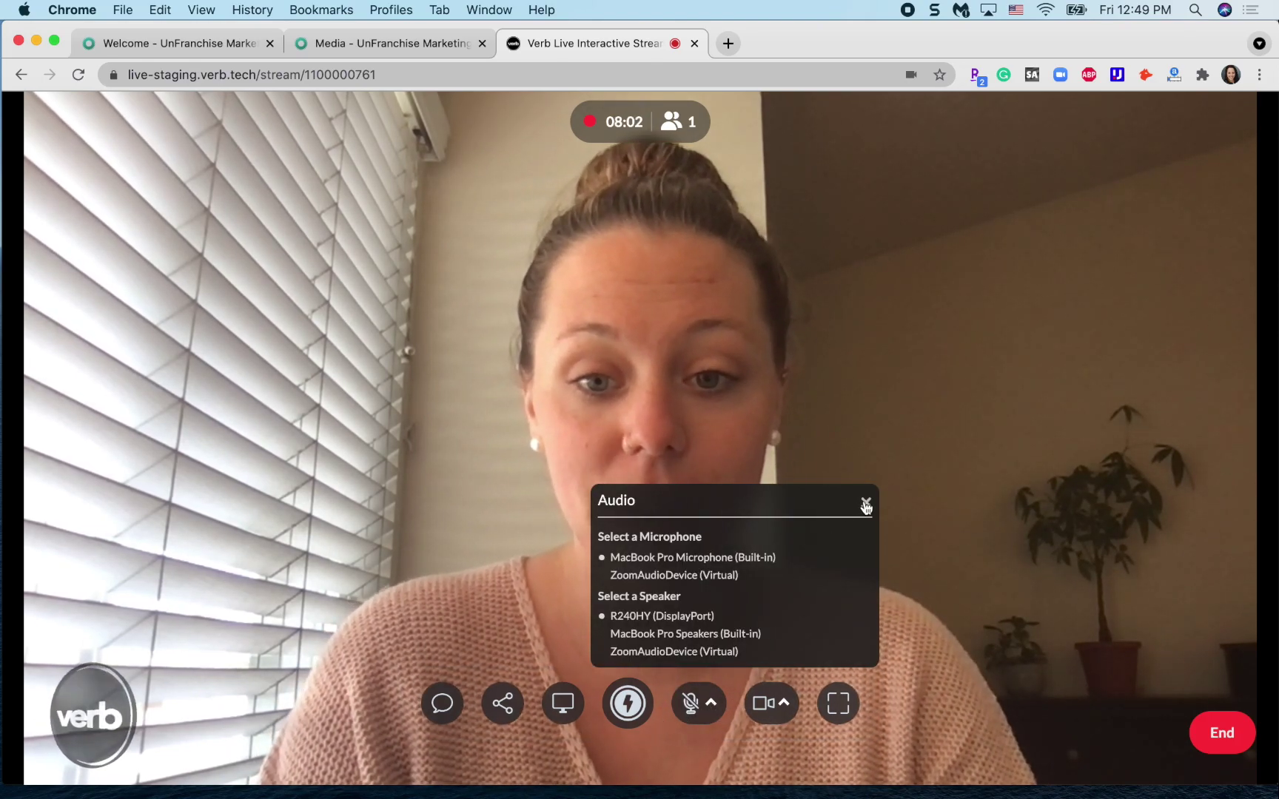
{"action": "left_click", "coordinate": [864, 503]}
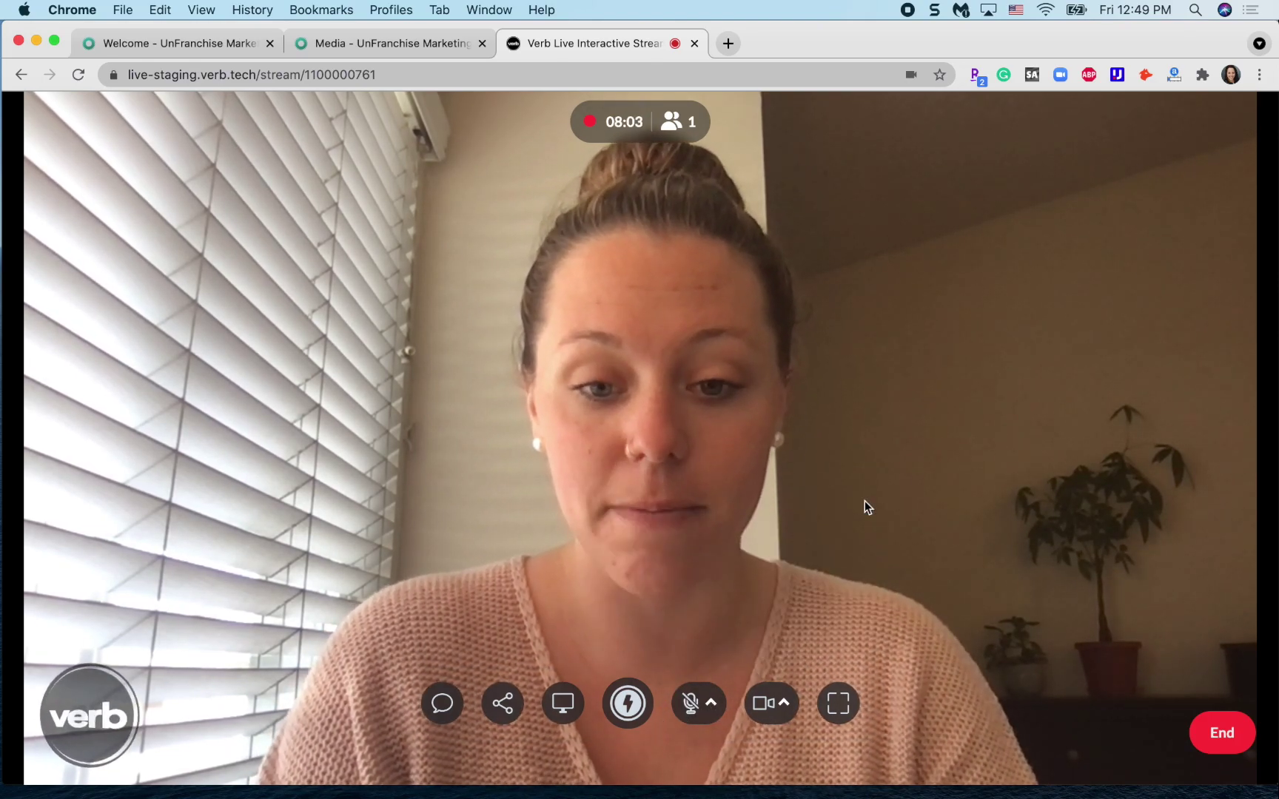
Step: Switch the camera off and on again, and review the list of selectable cameras
{"action": "left_click", "coordinate": [763, 705]}
{"action": "left_click", "coordinate": [762, 705]}
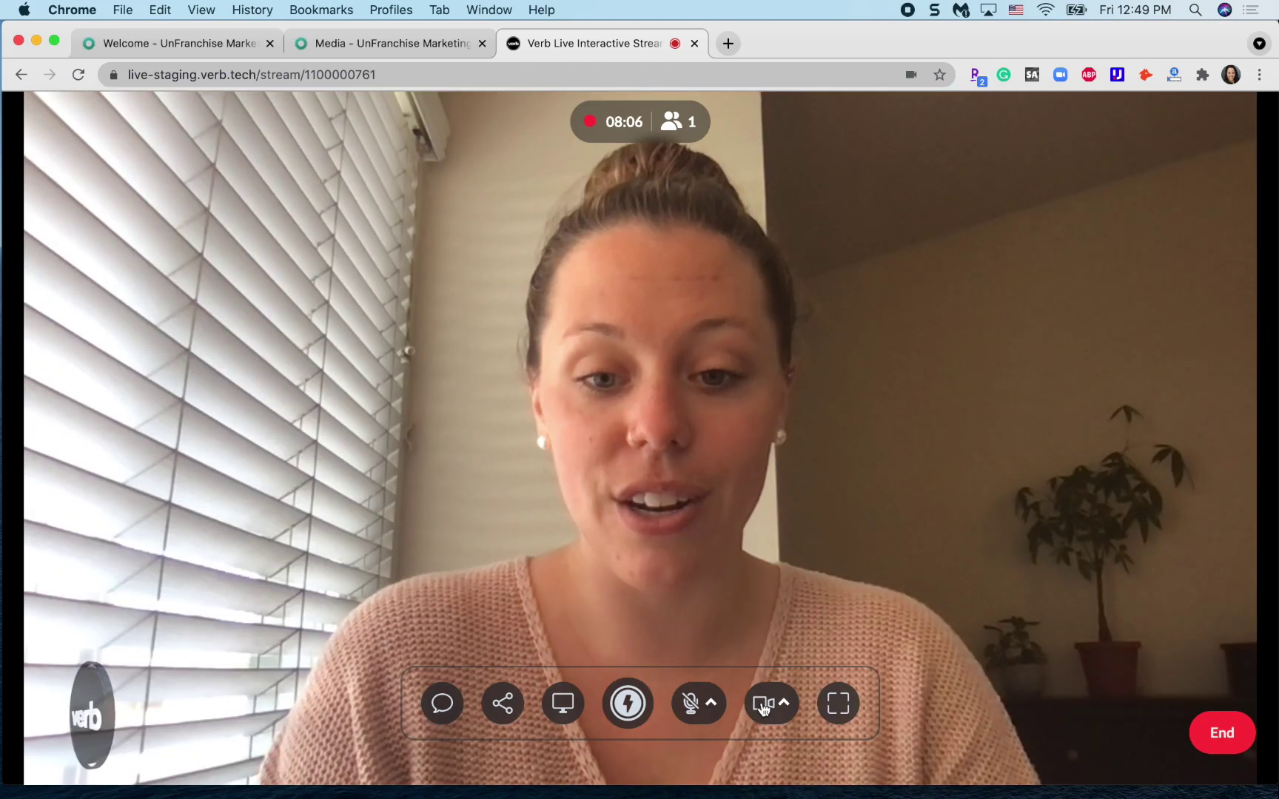
{"action": "left_click", "coordinate": [785, 705]}
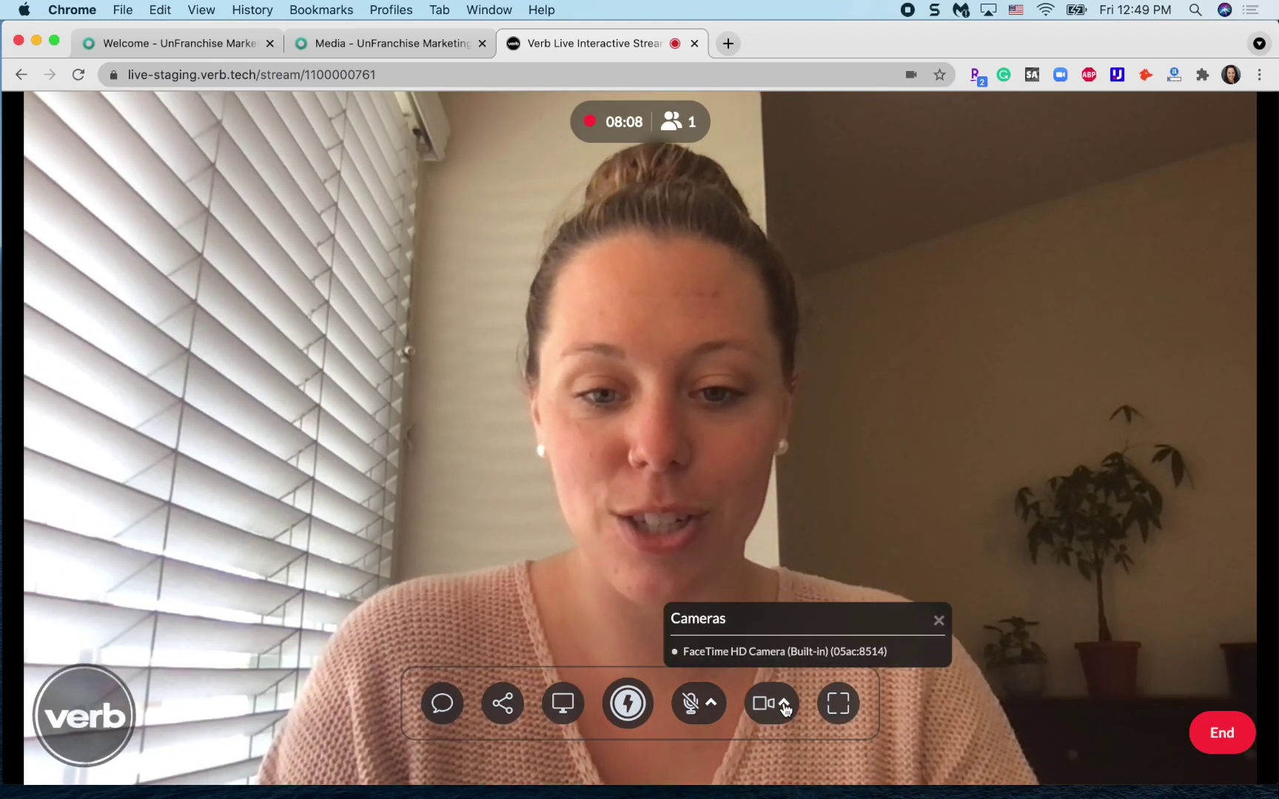
{"action": "left_click", "coordinate": [784, 706]}
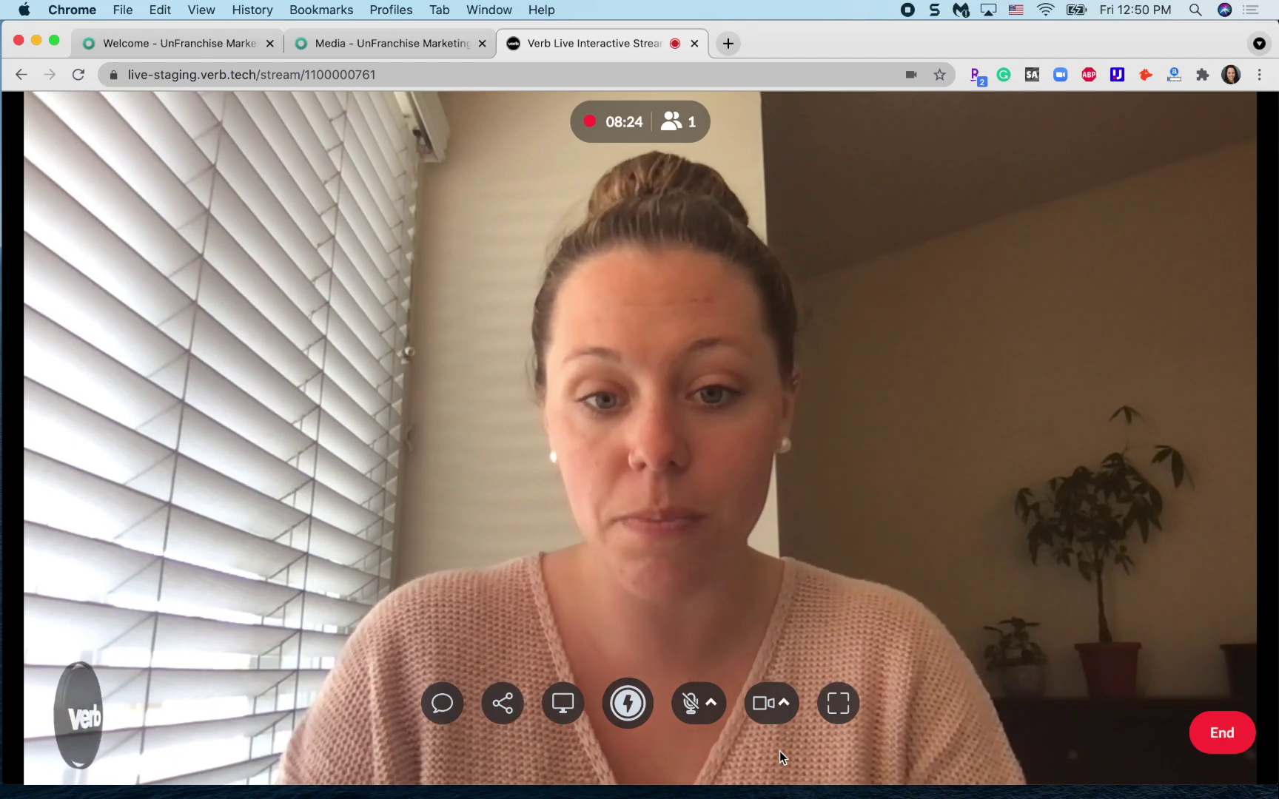
{"action": "left_click", "coordinate": [785, 705]}
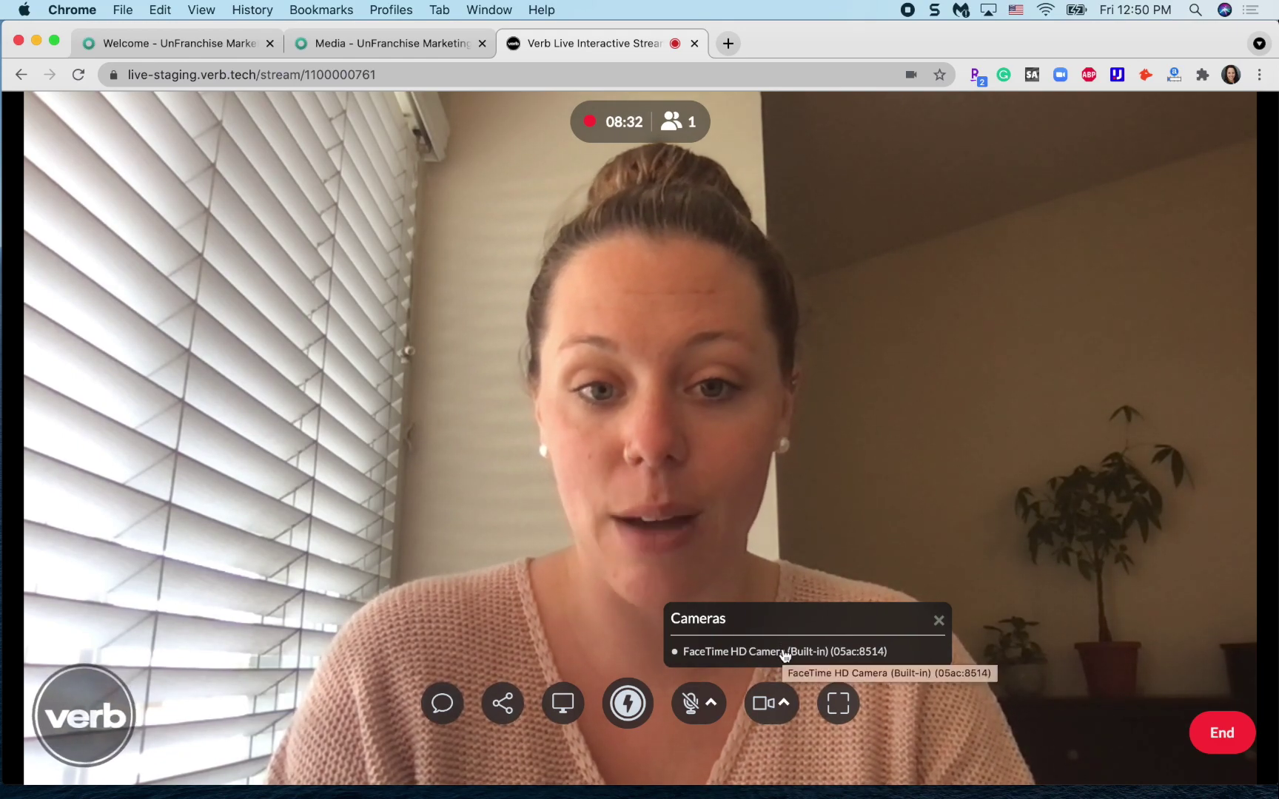
{"action": "left_click", "coordinate": [938, 621]}
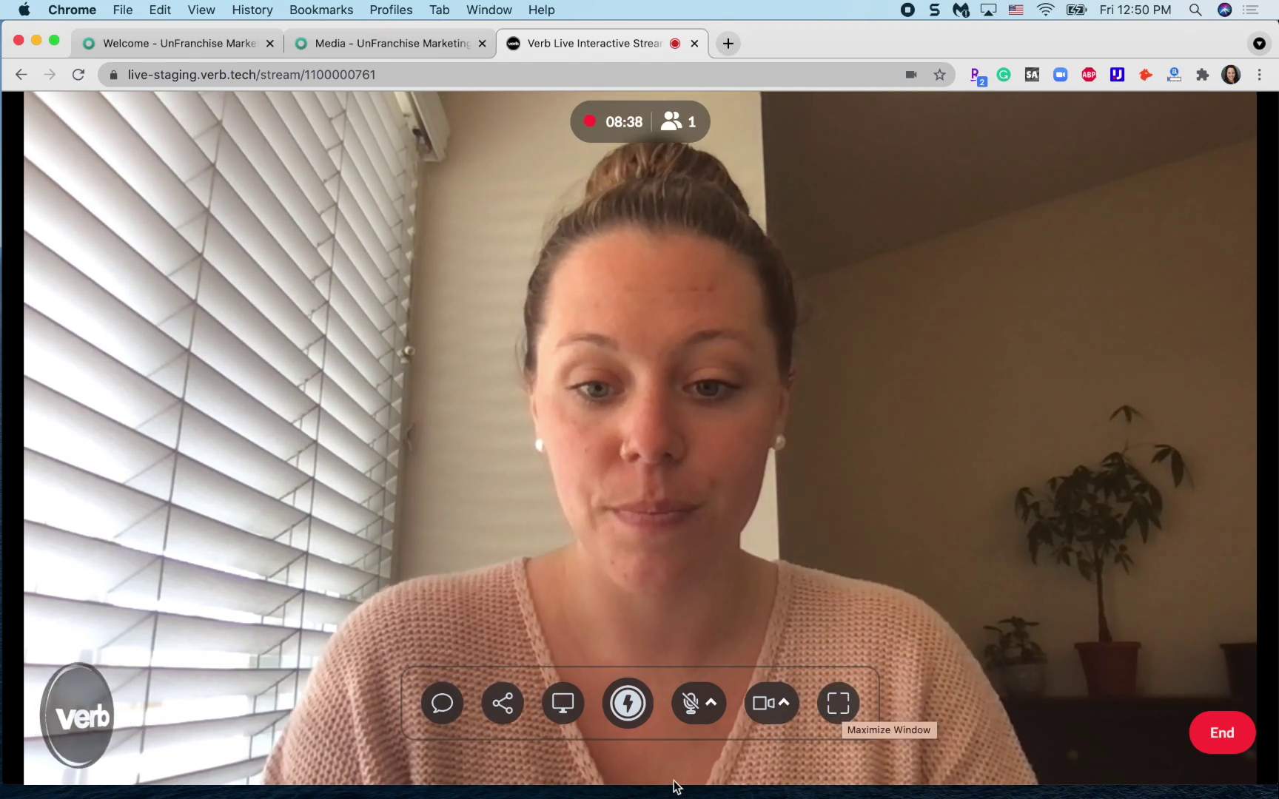
Step: Publish the Ultimate Aloe product from the SHOP.COM catalogue as a shop interaction on the livestream
{"action": "left_click", "coordinate": [630, 712]}
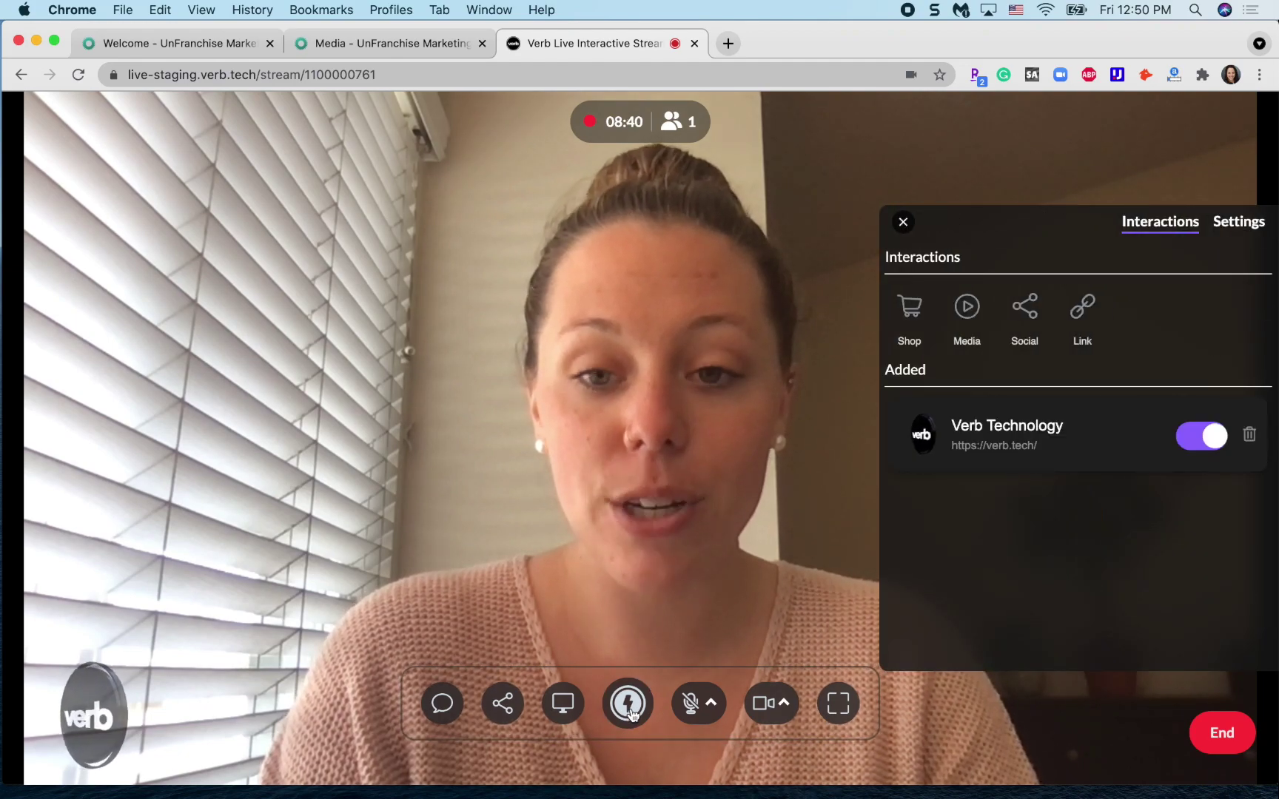
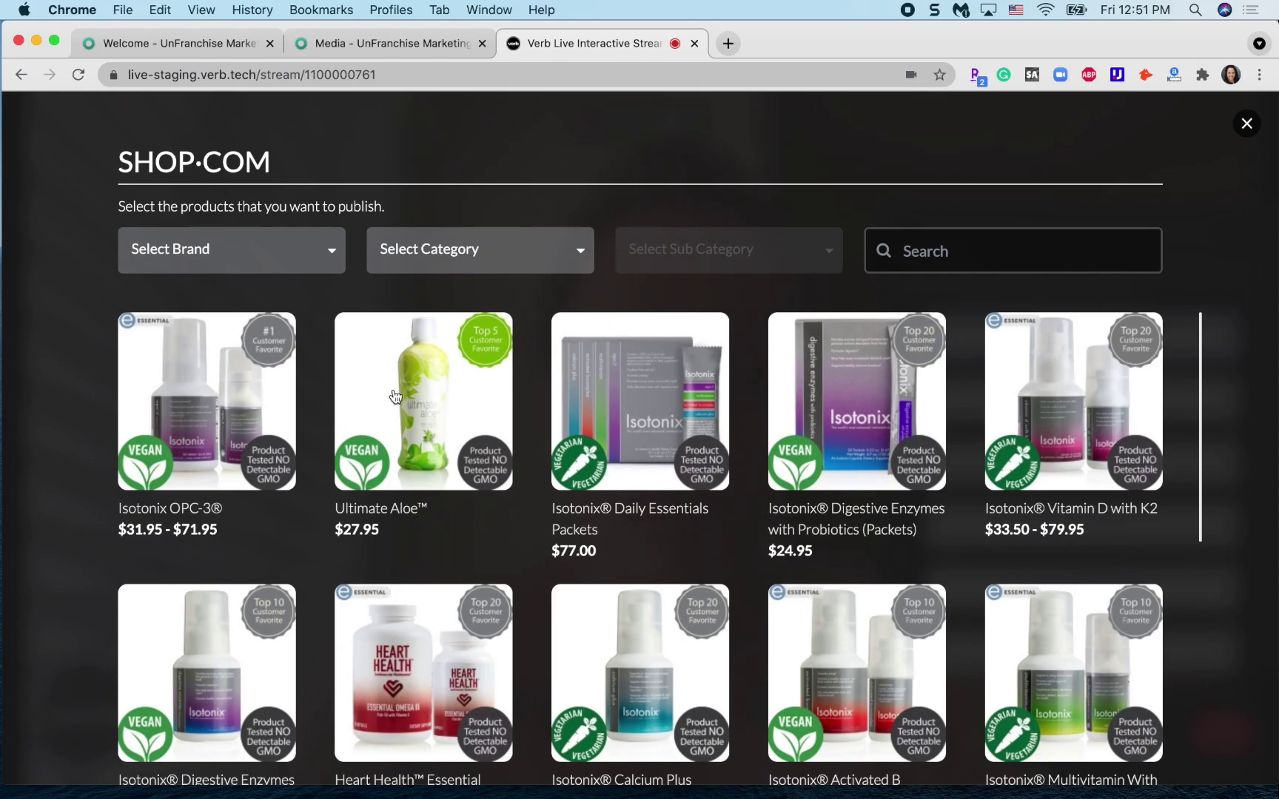
{"action": "left_click", "coordinate": [394, 396]}
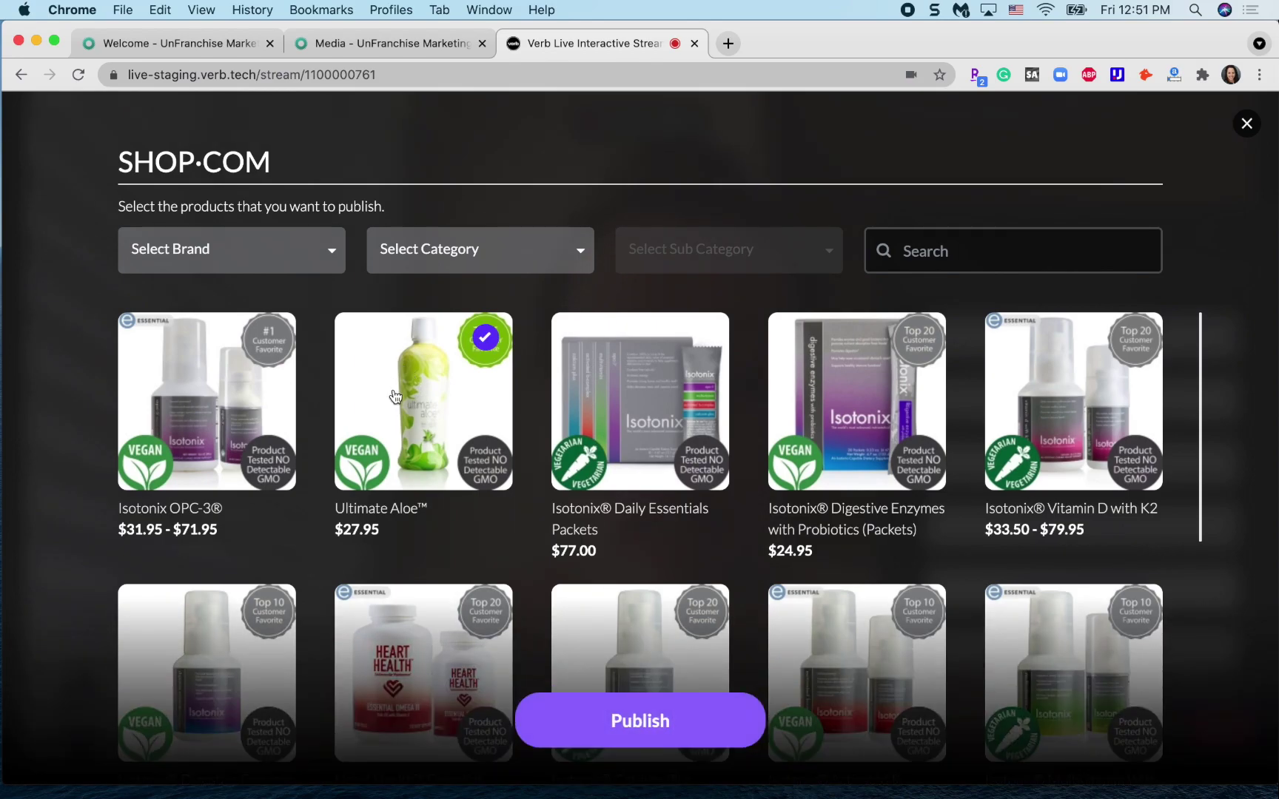
{"action": "left_click", "coordinate": [633, 732]}
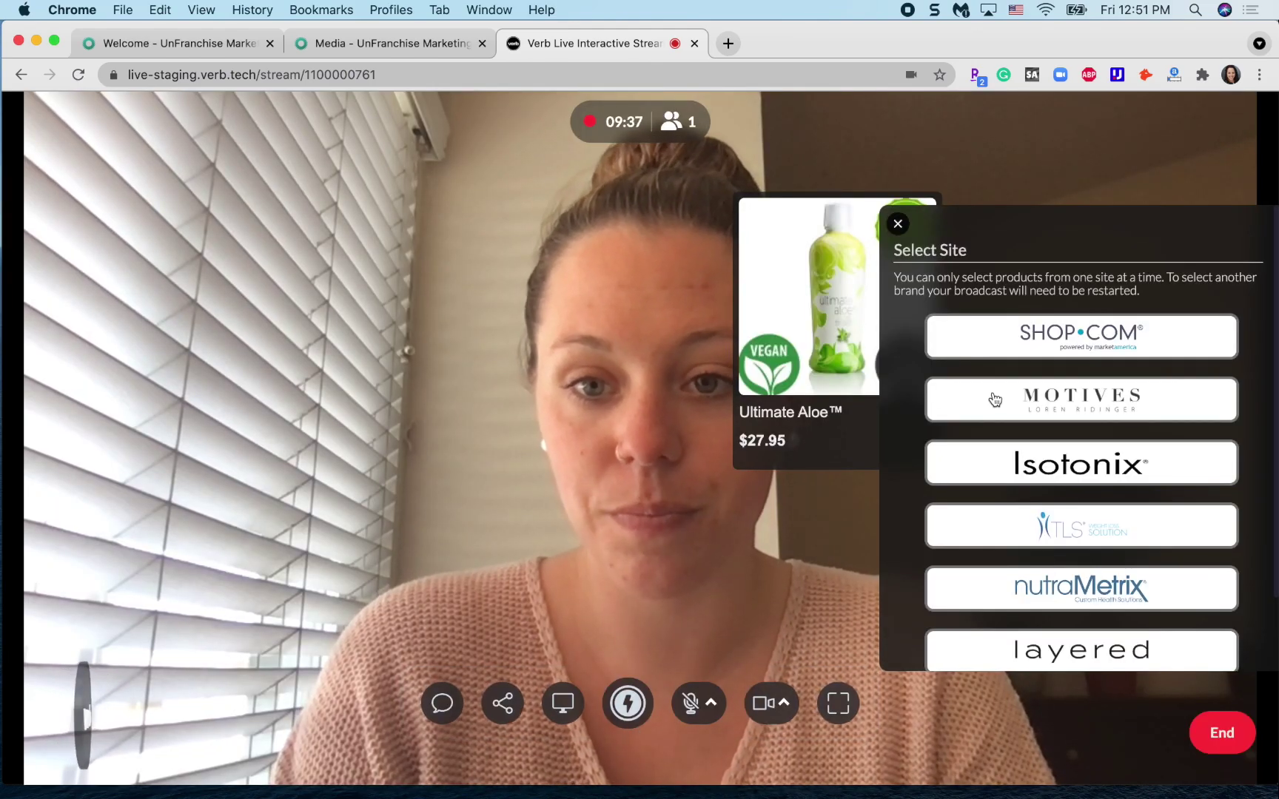
Step: Leave the site selection and move the Ultimate Aloe product card to the upper-left corner of the video
{"action": "scroll", "coordinate": [998, 491], "scroll_direction": "down", "scroll_amount": 2}
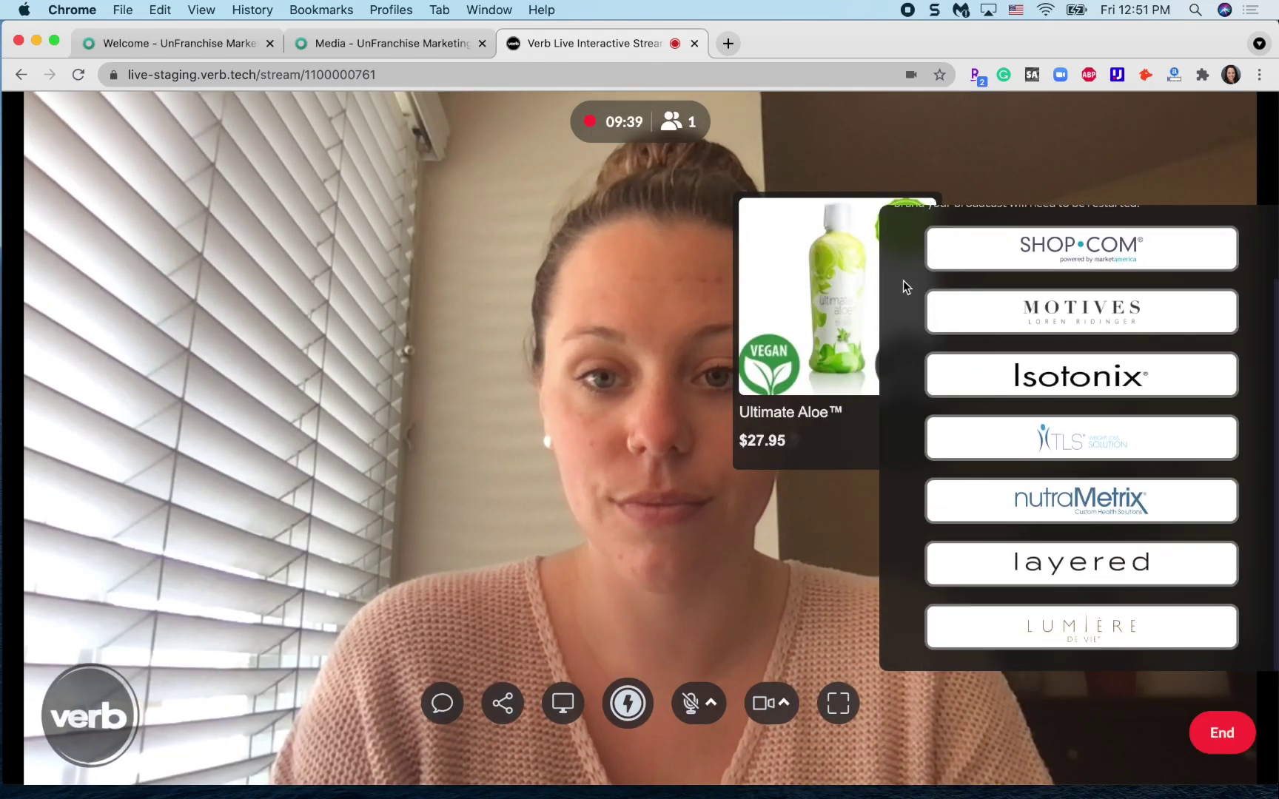
{"action": "scroll", "coordinate": [903, 280], "scroll_direction": "up", "scroll_amount": 2}
{"action": "left_click", "coordinate": [902, 222]}
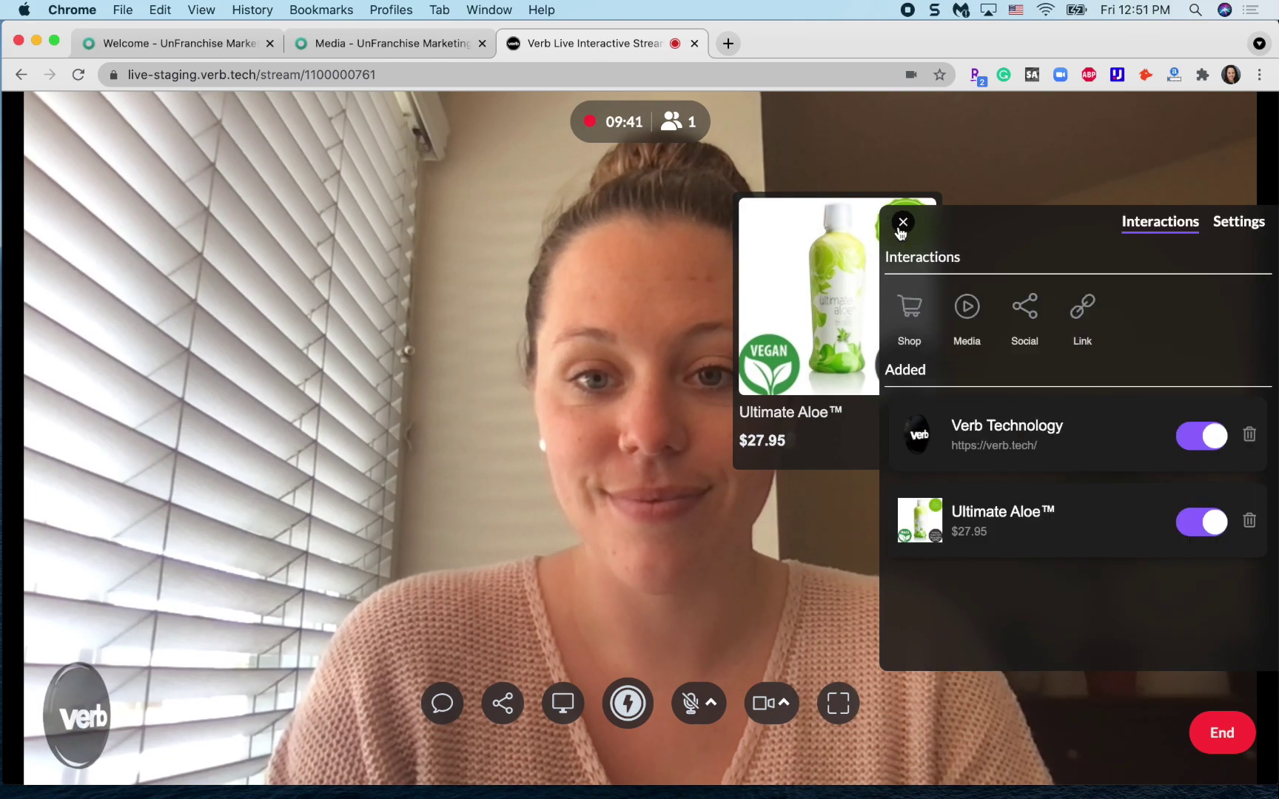
{"action": "left_click", "coordinate": [791, 375]}
{"action": "left_click_drag", "start_coordinate": [790, 375], "coordinate": [117, 314]}
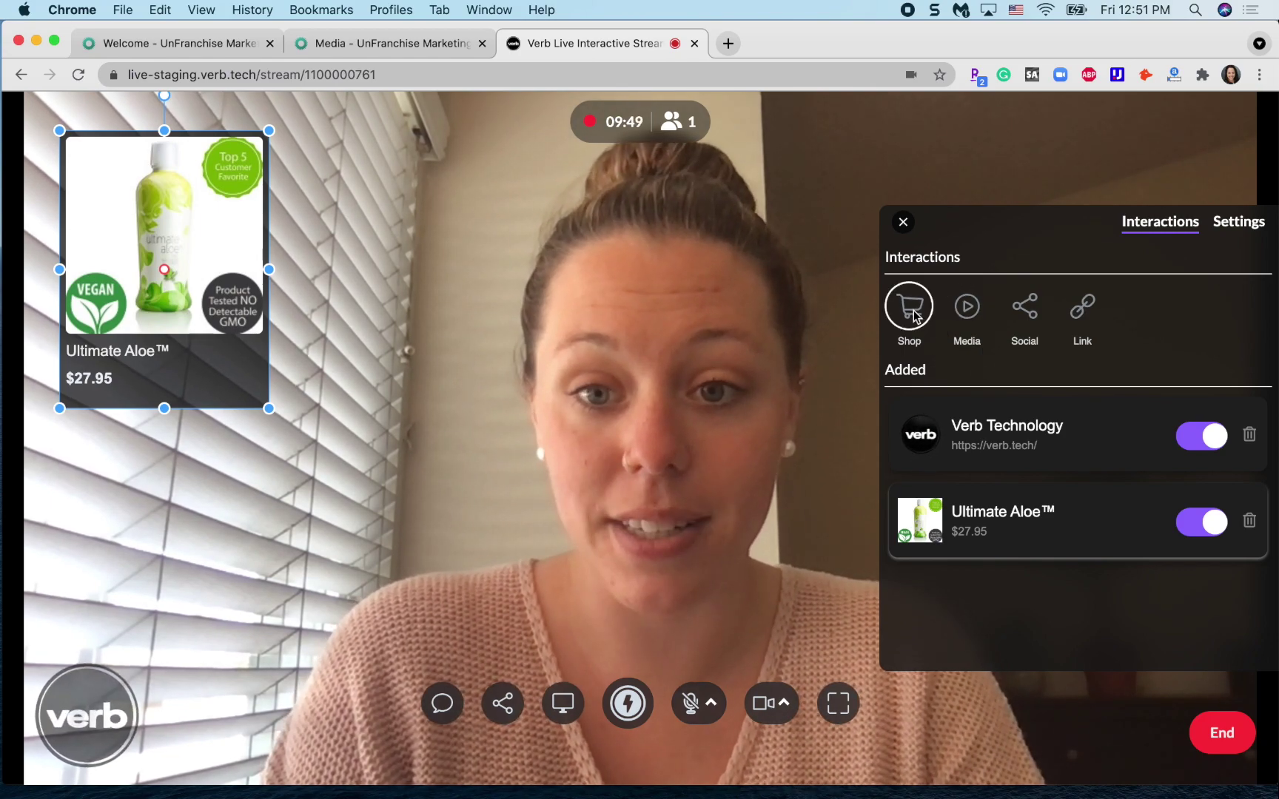
Step: Publish the Ultimate Aloe Gel product from the Beauty category of the SHOP.COM catalogue as a shop interaction
{"action": "left_click", "coordinate": [916, 316]}
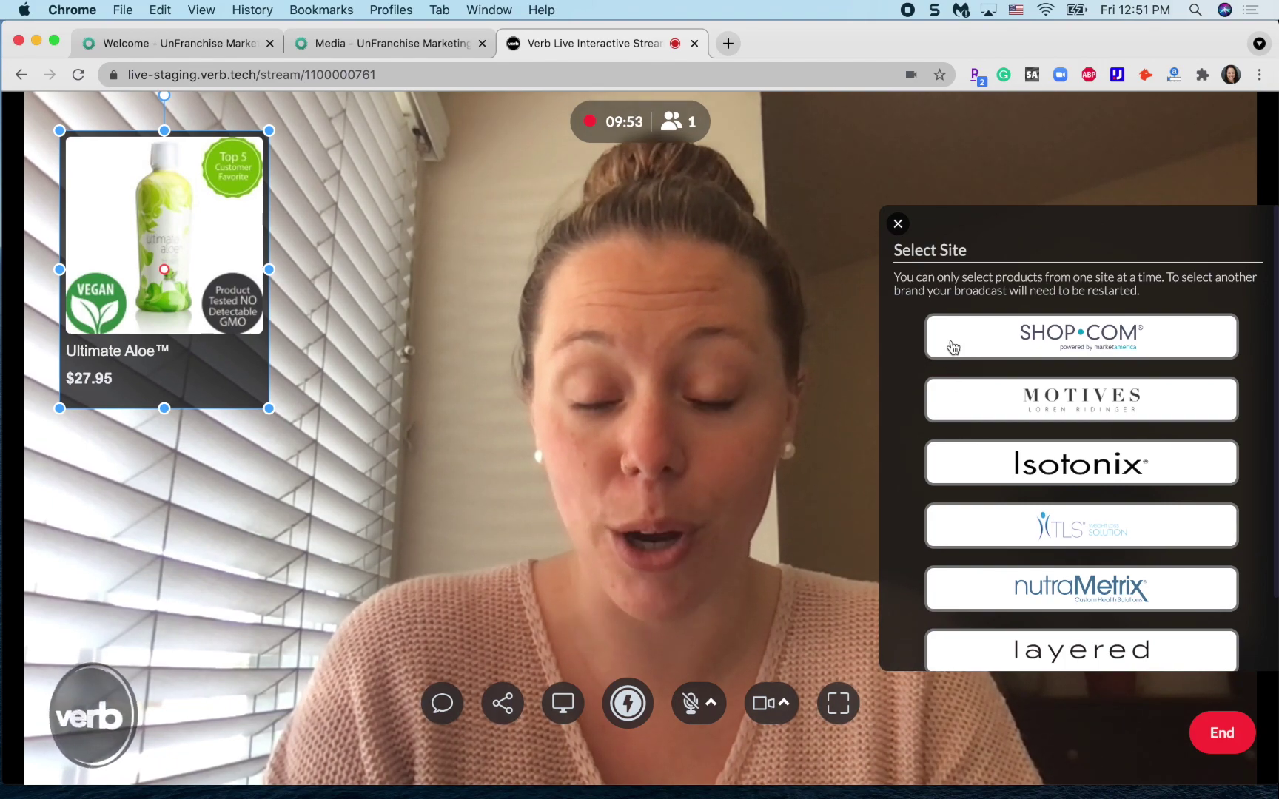
{"action": "left_click", "coordinate": [985, 338]}
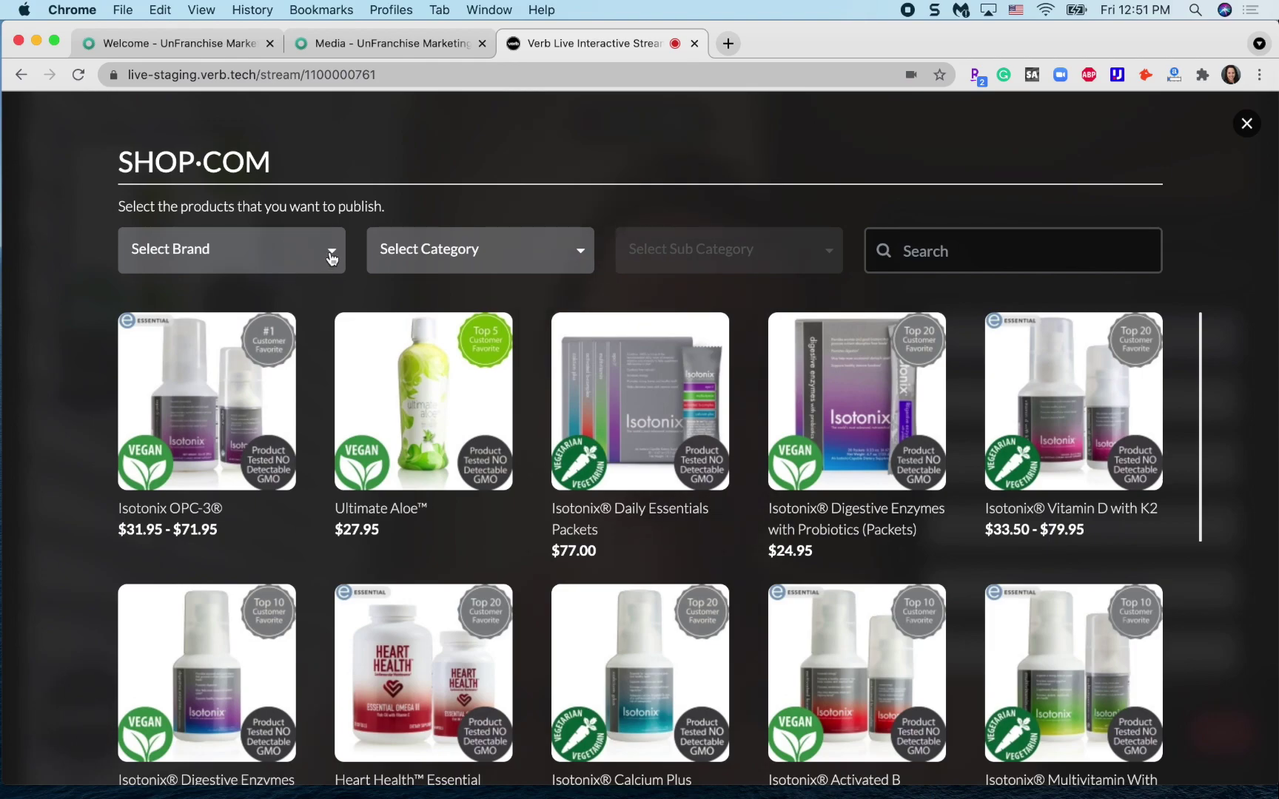
{"action": "left_click", "coordinate": [332, 257]}
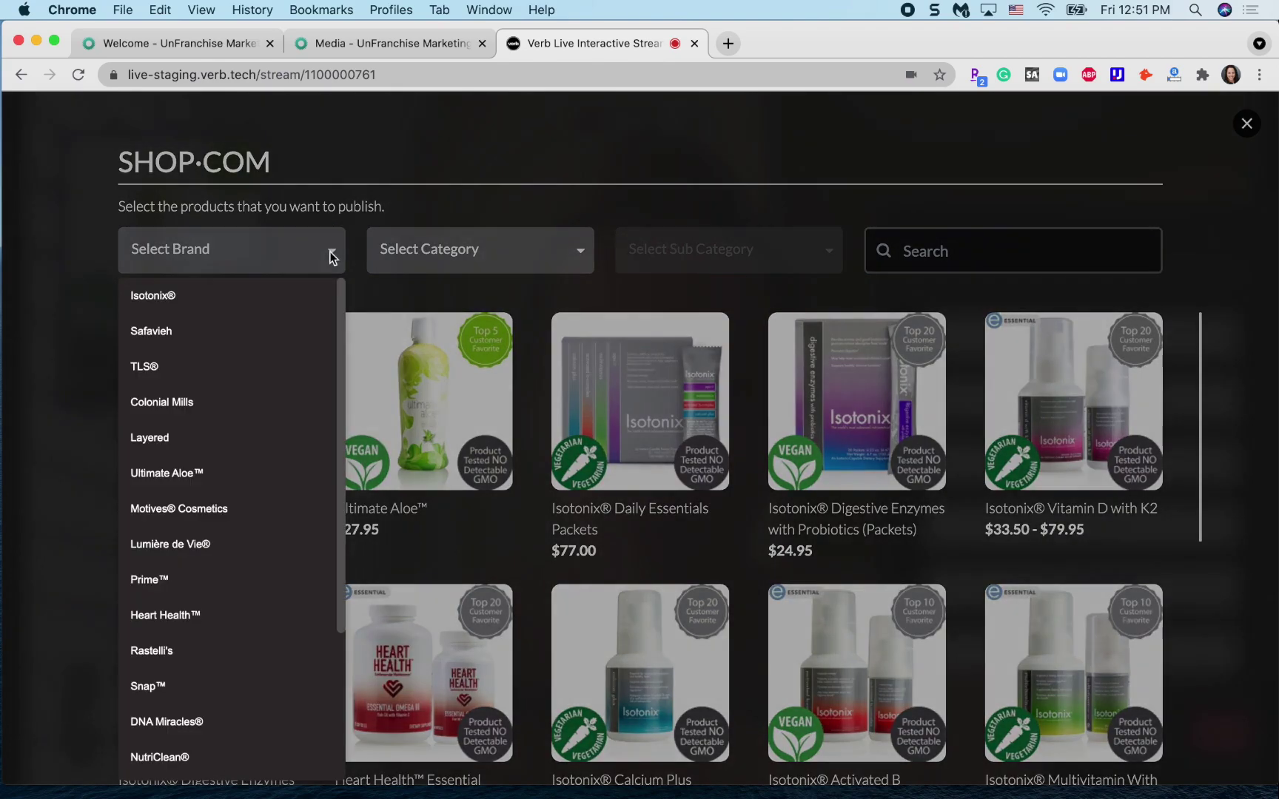
{"action": "left_click", "coordinate": [331, 257]}
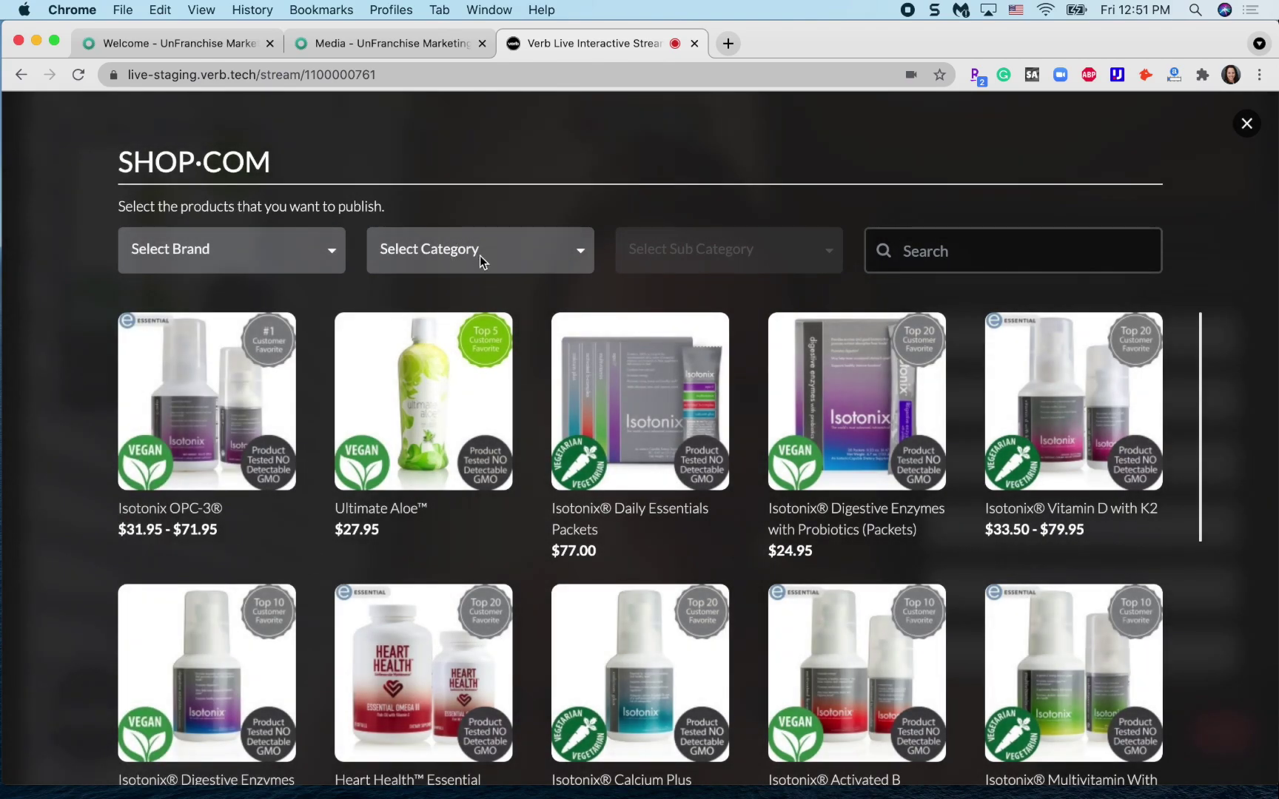
{"action": "left_click", "coordinate": [480, 257]}
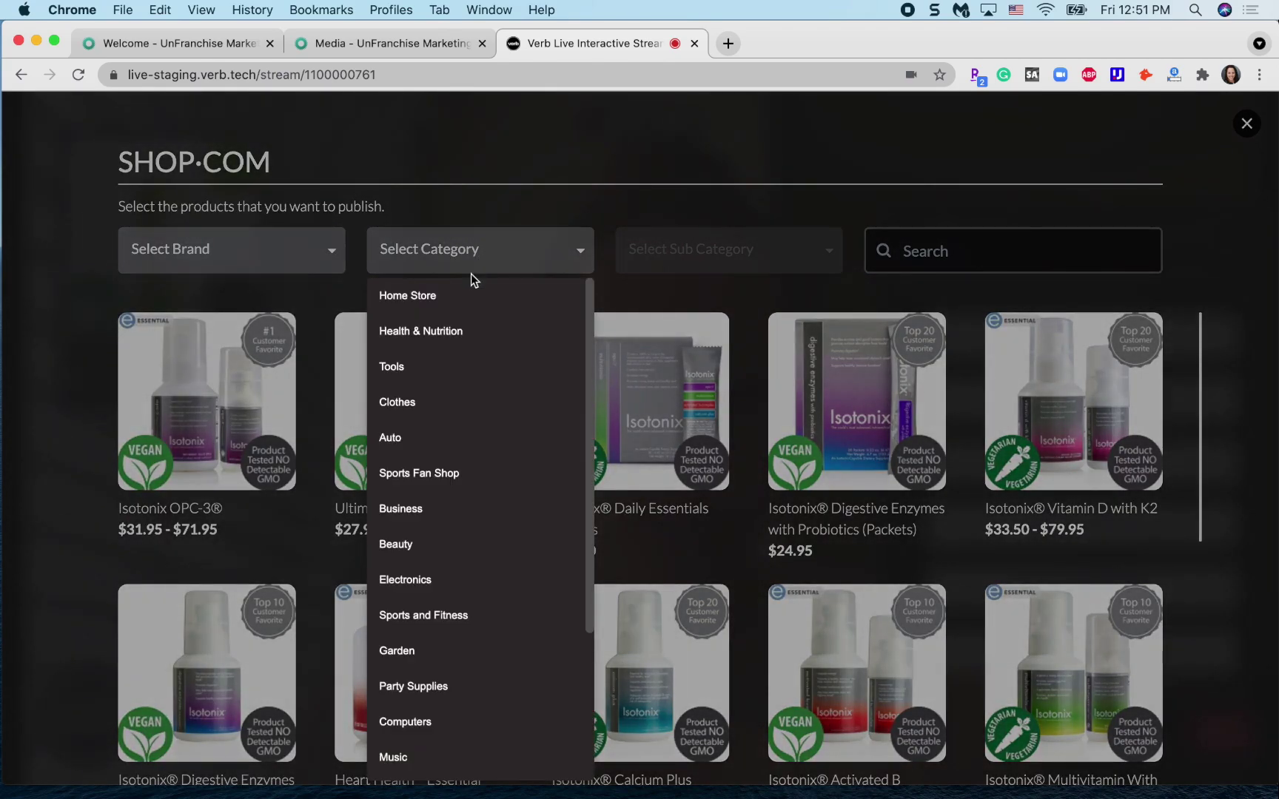
{"action": "left_click", "coordinate": [411, 549]}
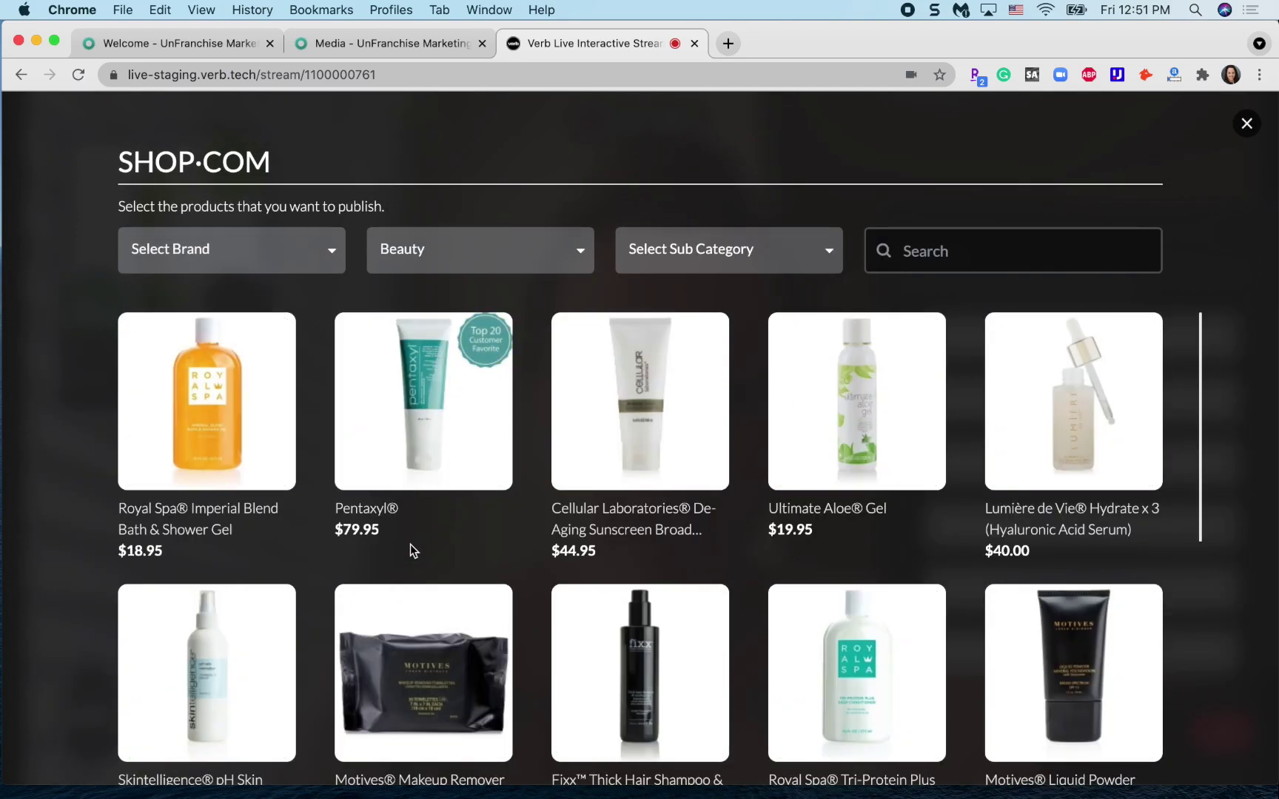
{"action": "left_click", "coordinate": [811, 471]}
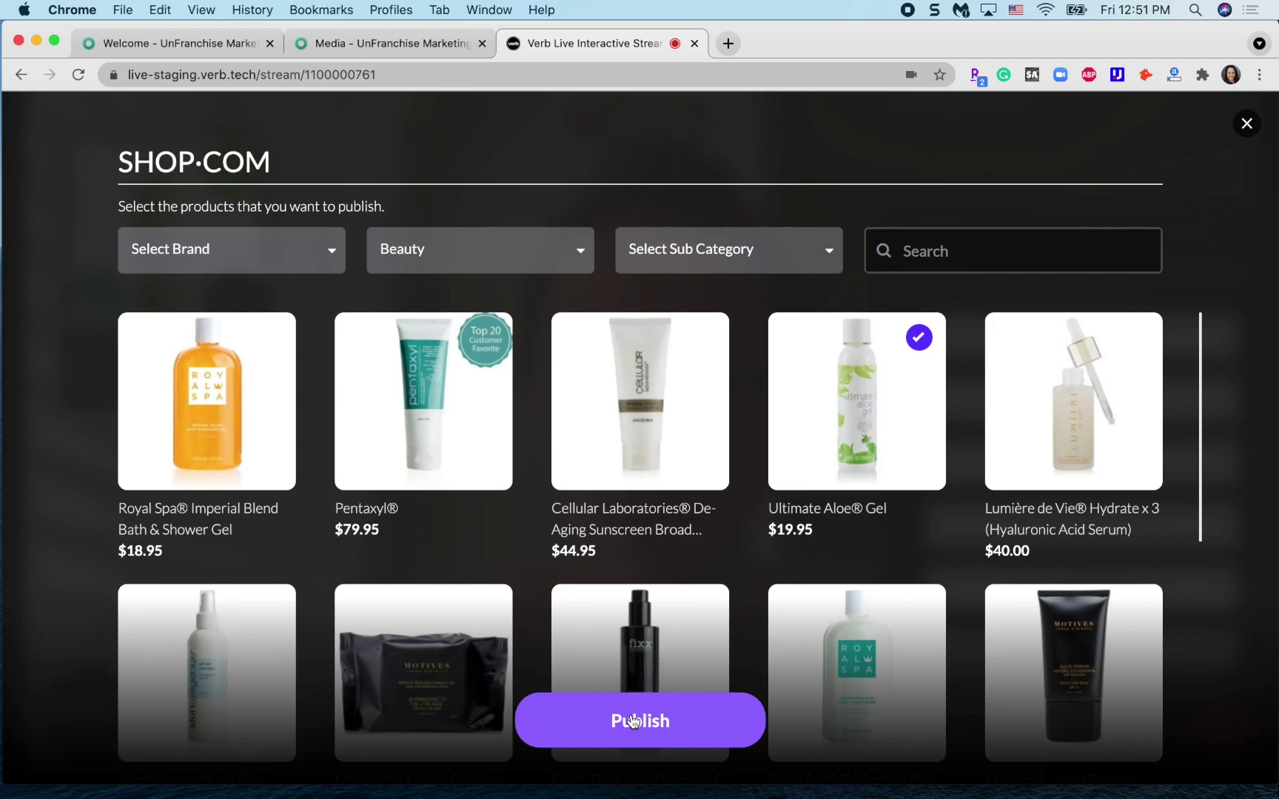
{"action": "left_click", "coordinate": [633, 722]}
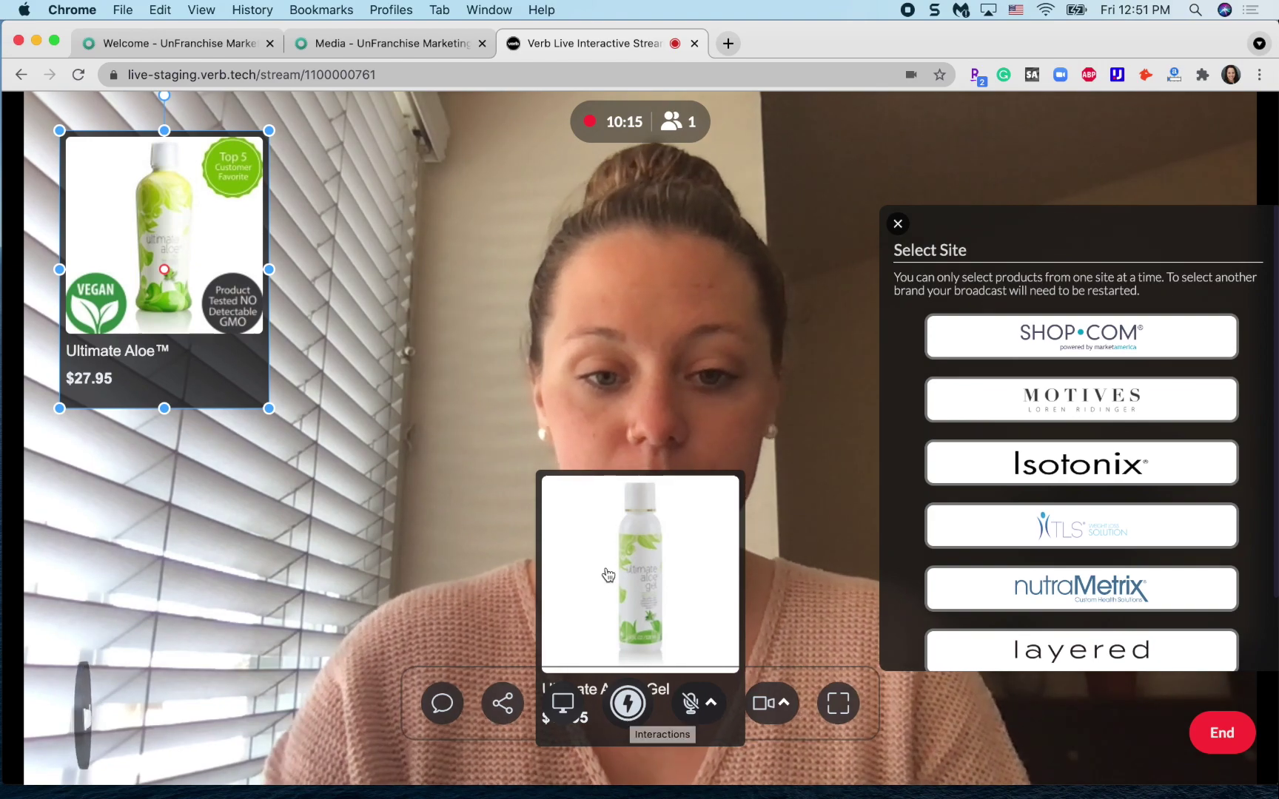
Step: Shrink the Ultimate Aloe Gel and Ultimate Aloe product cards and place the gel card directly below the other one on the video
{"action": "left_click_drag", "start_coordinate": [607, 575], "coordinate": [361, 460]}
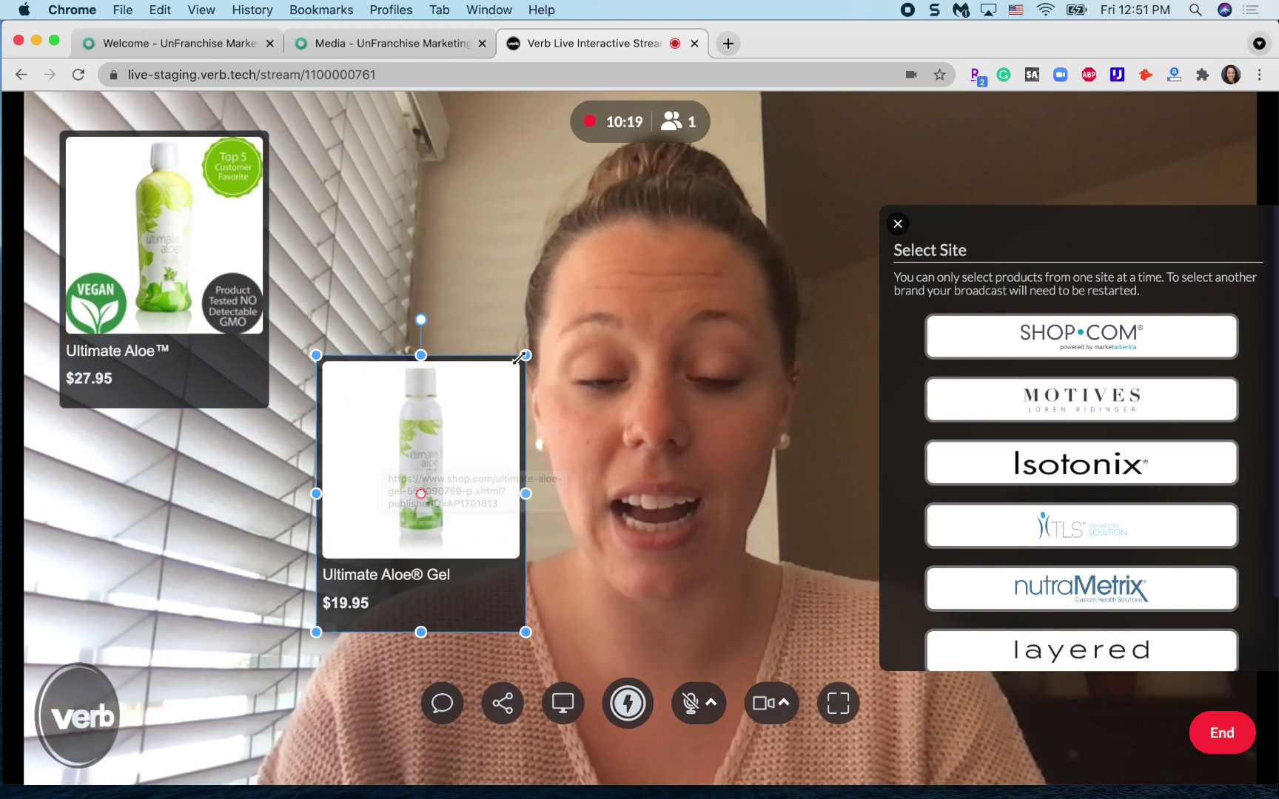
{"action": "left_click_drag", "start_coordinate": [523, 358], "coordinate": [468, 431]}
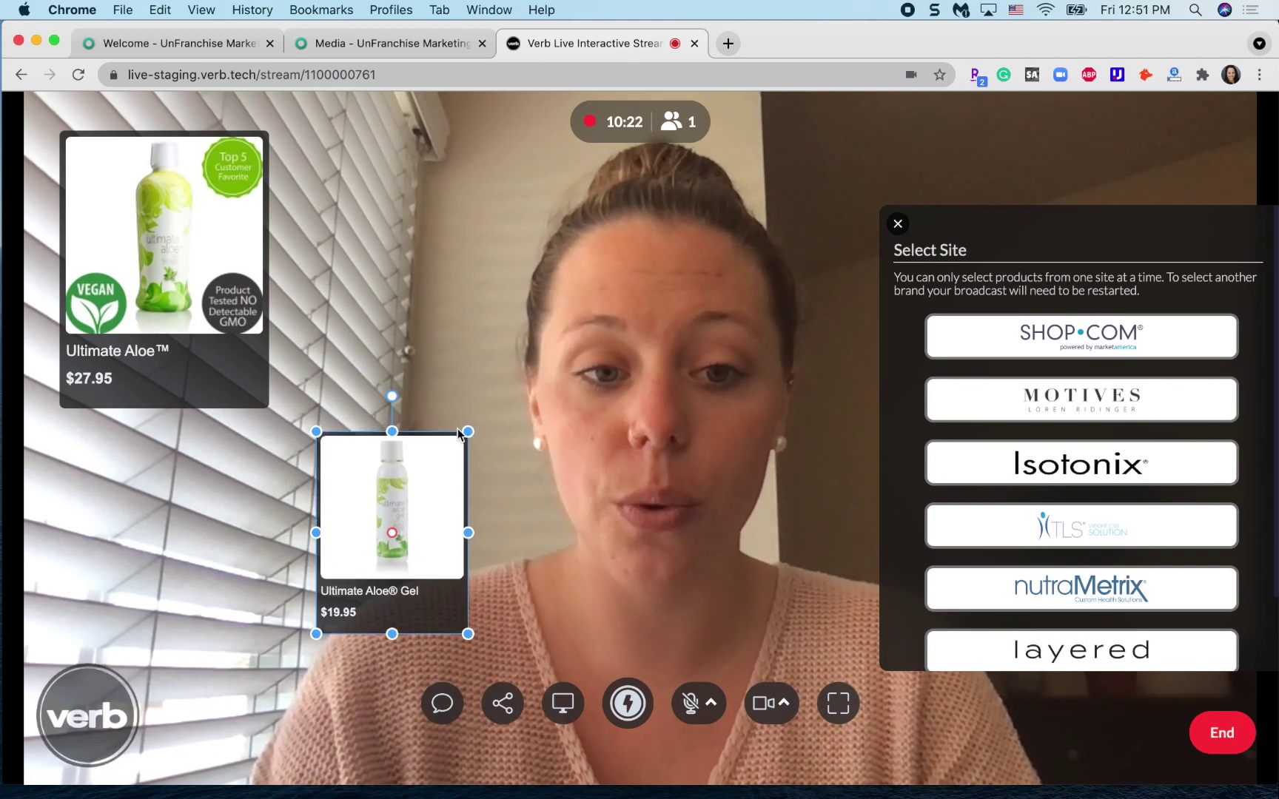
{"action": "left_click", "coordinate": [231, 320]}
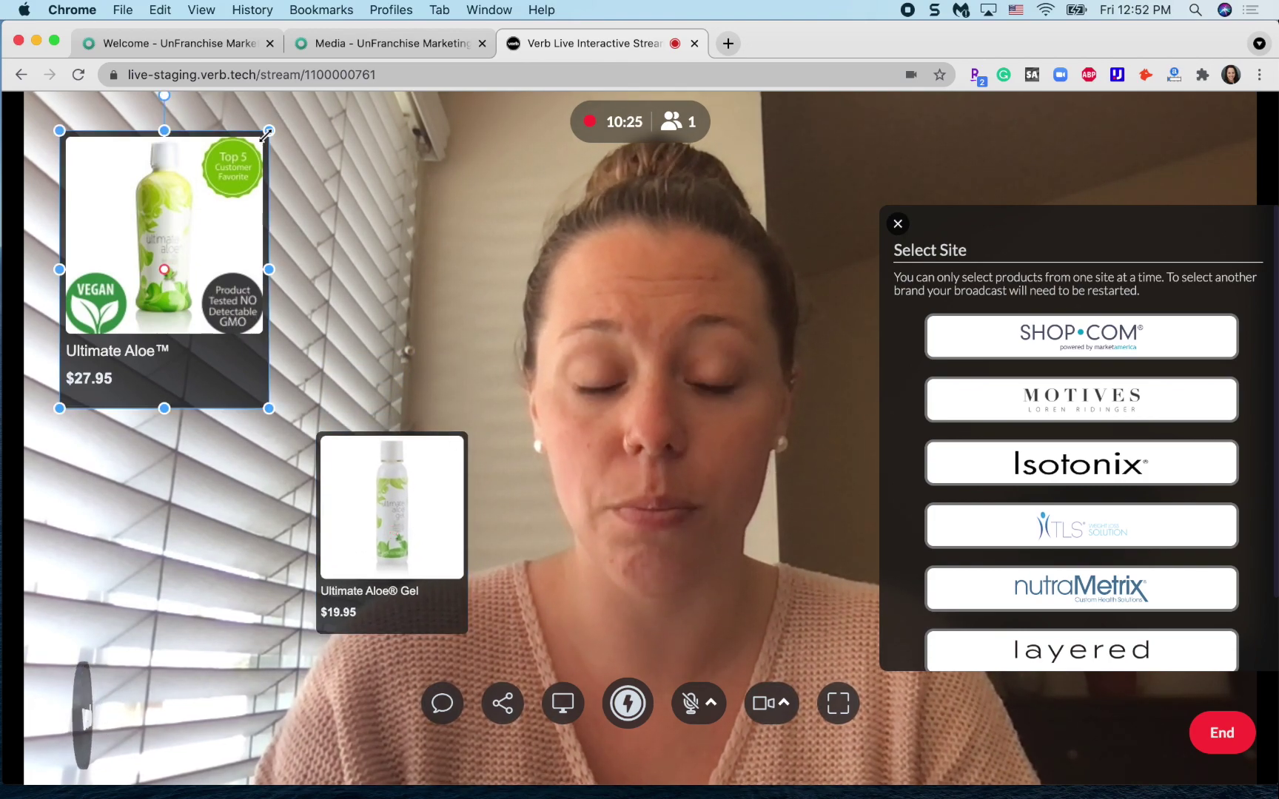
{"action": "left_click_drag", "start_coordinate": [247, 151], "coordinate": [167, 169]}
{"action": "left_click_drag", "start_coordinate": [366, 463], "coordinate": [110, 472]}
Step: Look over the selectable shop sites and return to the list of added interactions
{"action": "scroll", "coordinate": [957, 449], "scroll_direction": "down", "scroll_amount": 2}
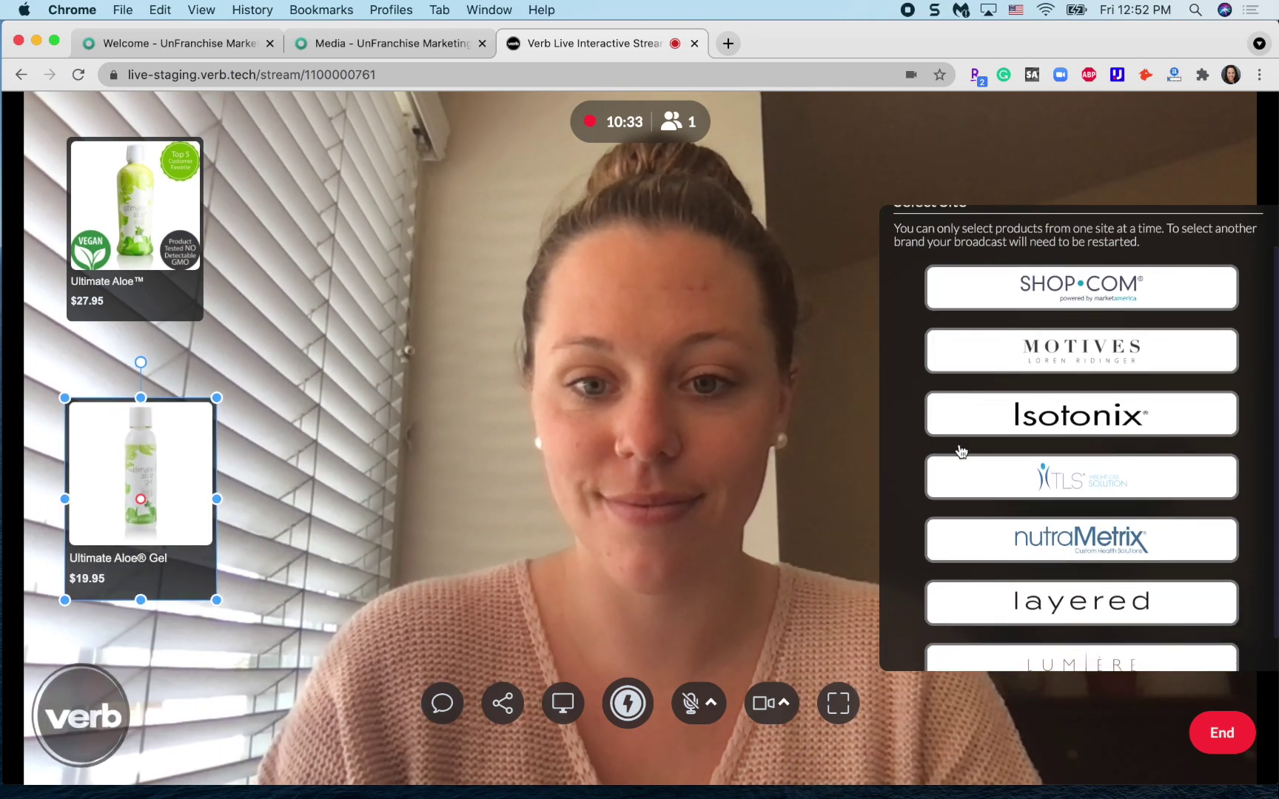
{"action": "scroll", "coordinate": [911, 224], "scroll_direction": "up", "scroll_amount": 2}
{"action": "left_click", "coordinate": [898, 224]}
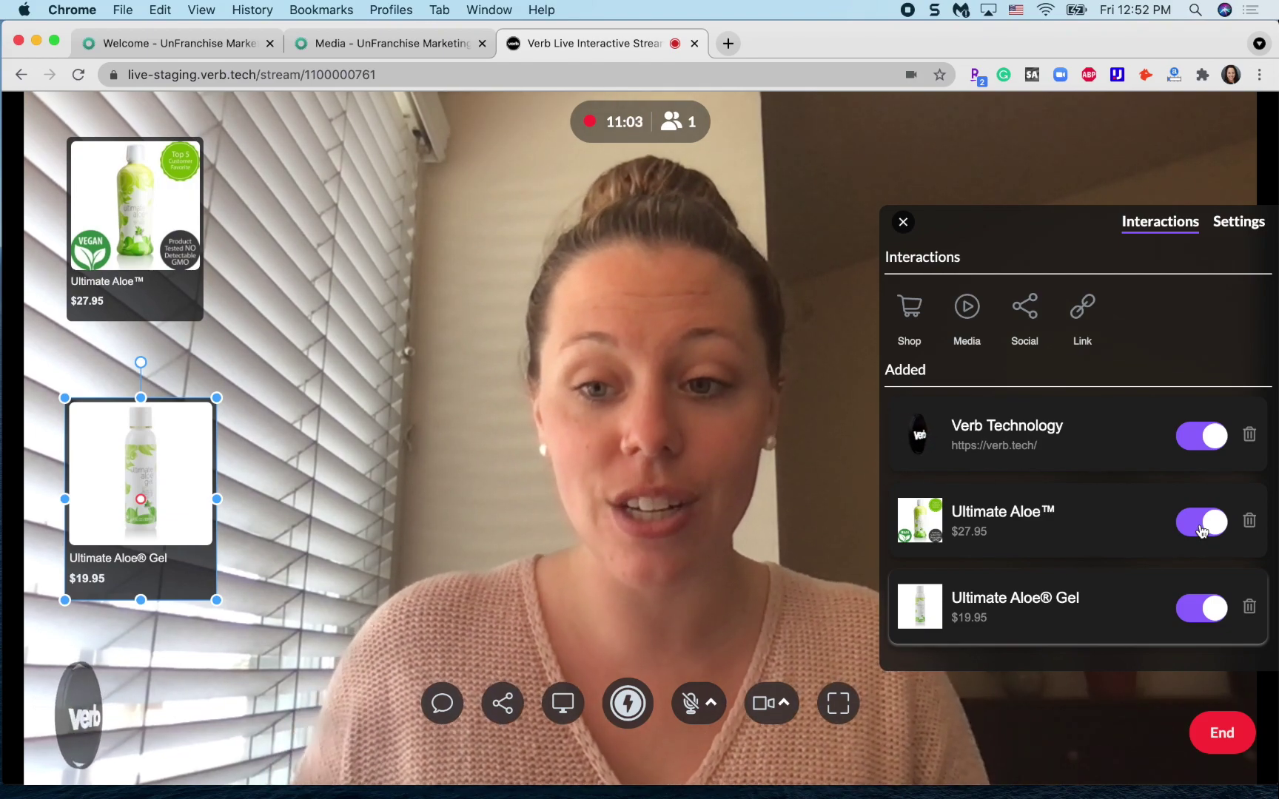
Step: Hide the Ultimate Aloe and Ultimate Aloe Gel cards from the video and show both again
{"action": "left_click", "coordinate": [1201, 527]}
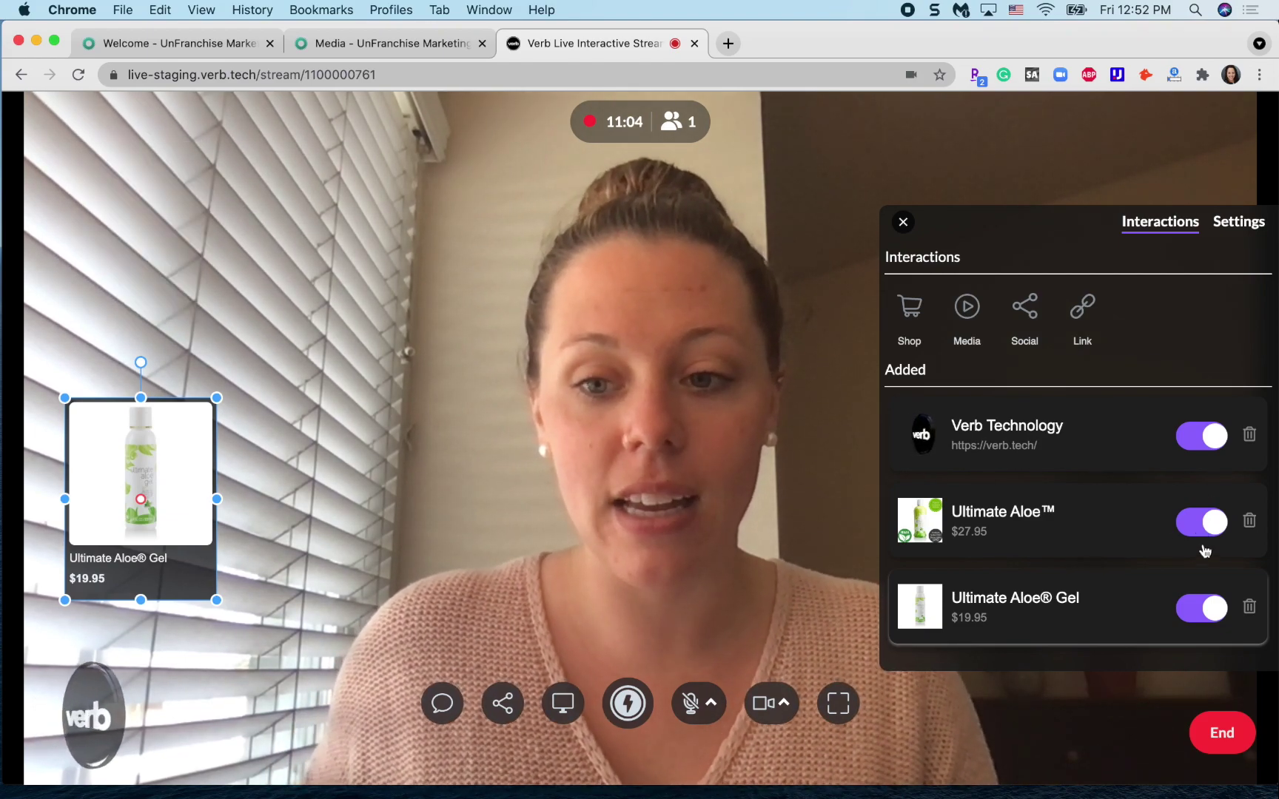
{"action": "left_click", "coordinate": [1191, 605]}
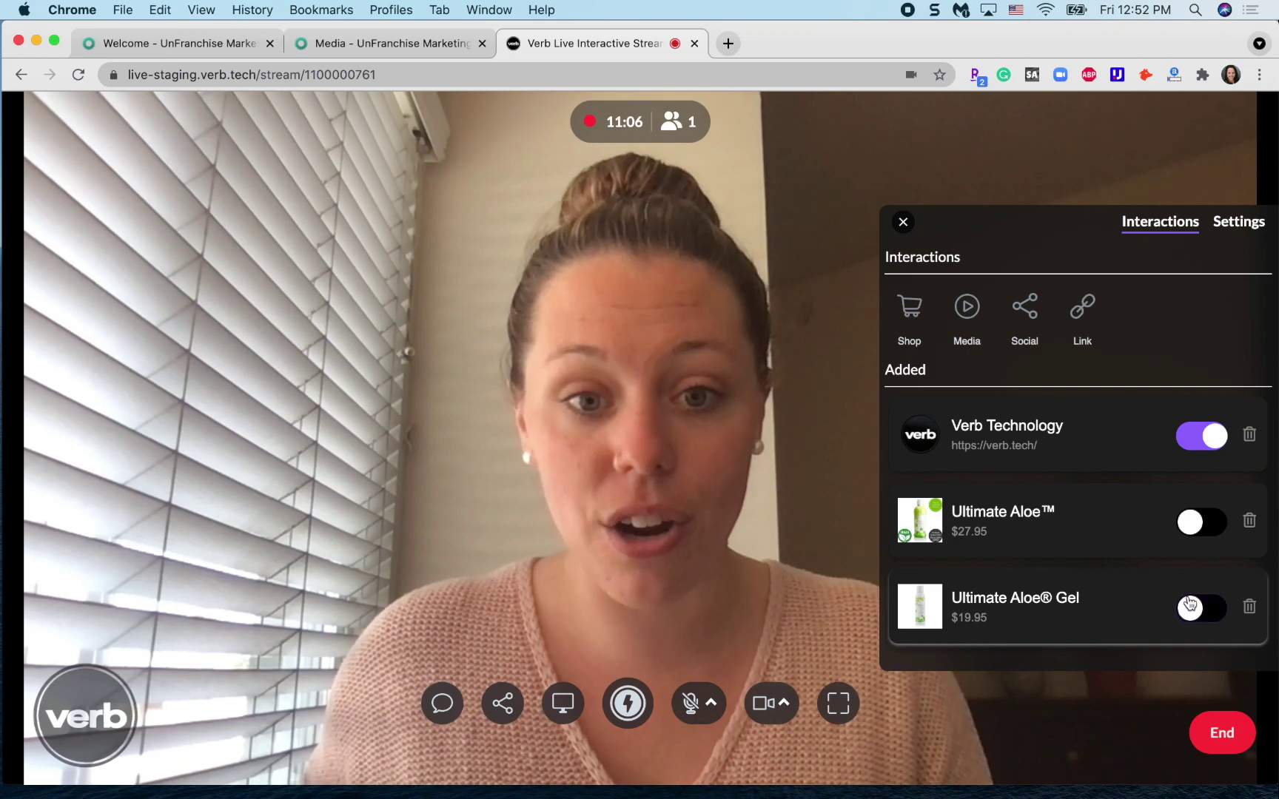
{"action": "left_click", "coordinate": [1210, 530]}
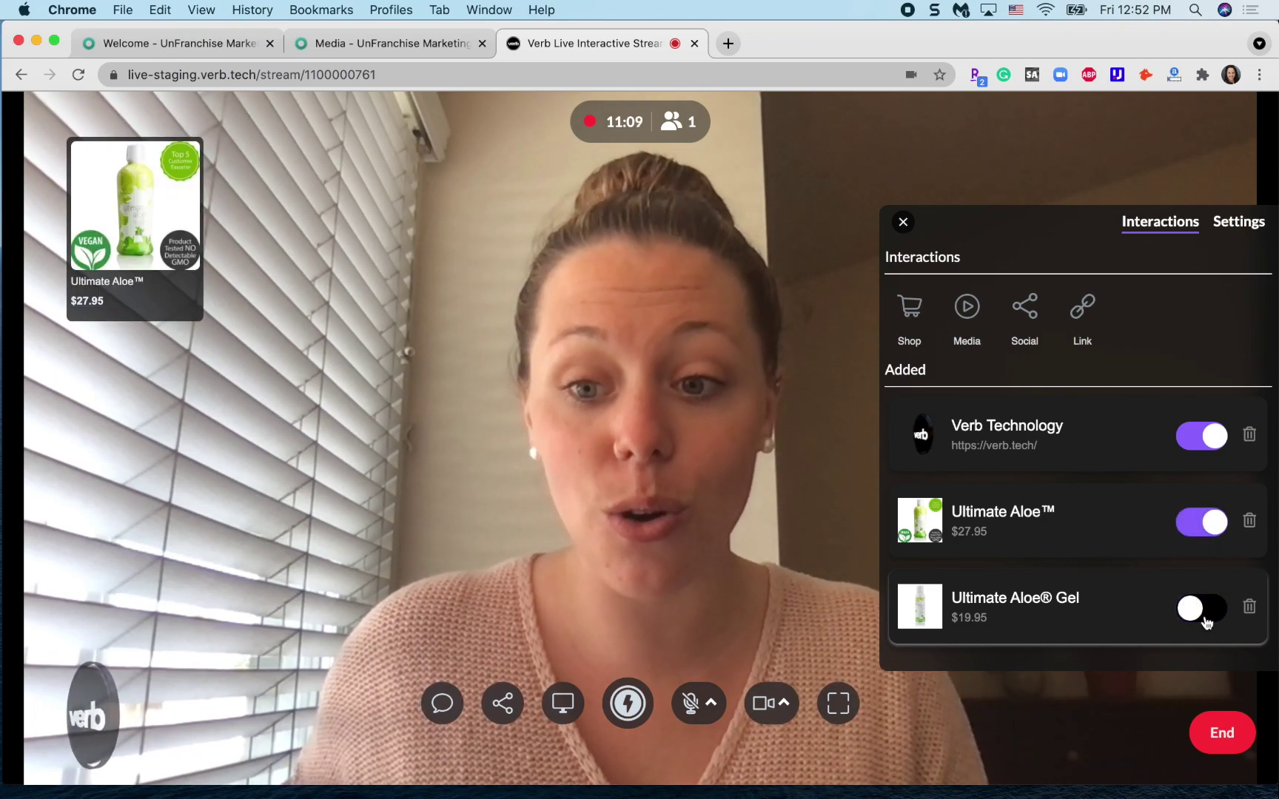
{"action": "left_click", "coordinate": [1210, 619]}
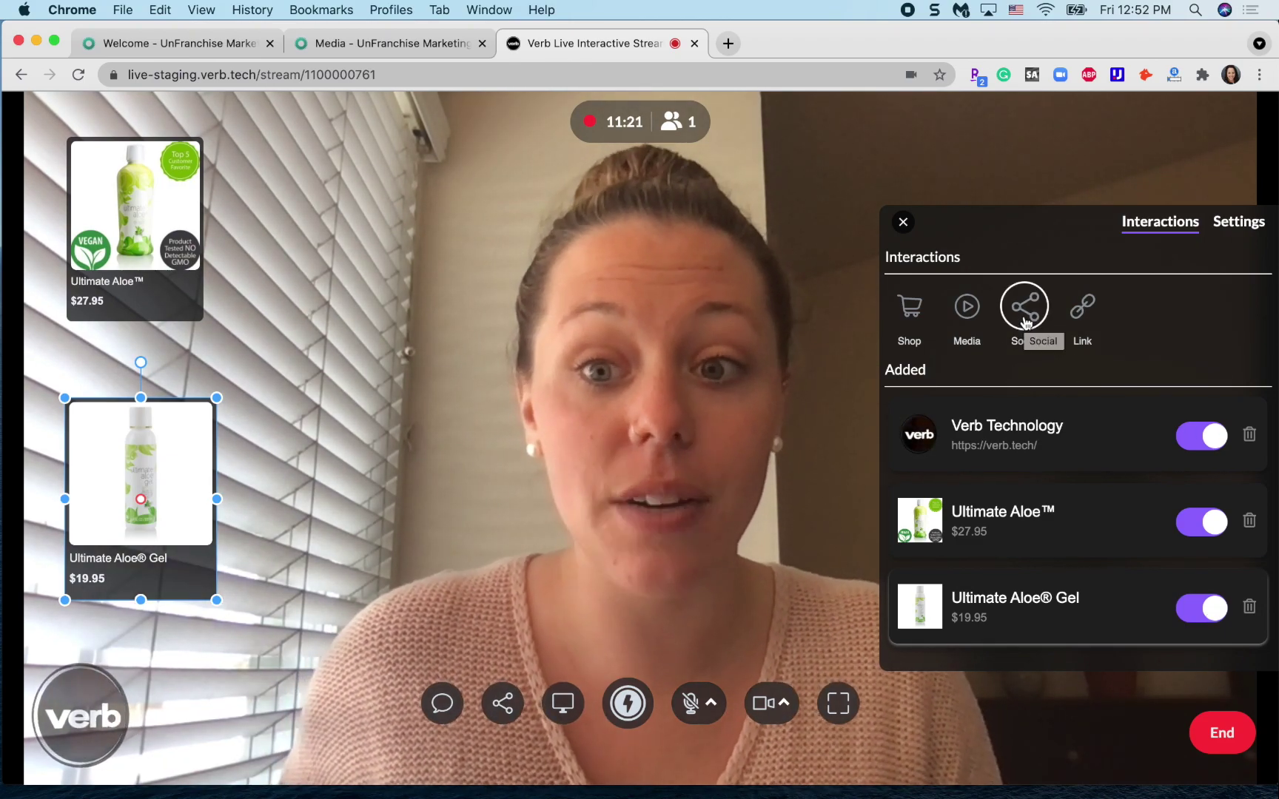
Step: Create a social interaction titled Facebook with the URL facebook.com, place its icon beside the Ultimate Aloe card, and continue to its style settings
{"action": "left_click", "coordinate": [1026, 322]}
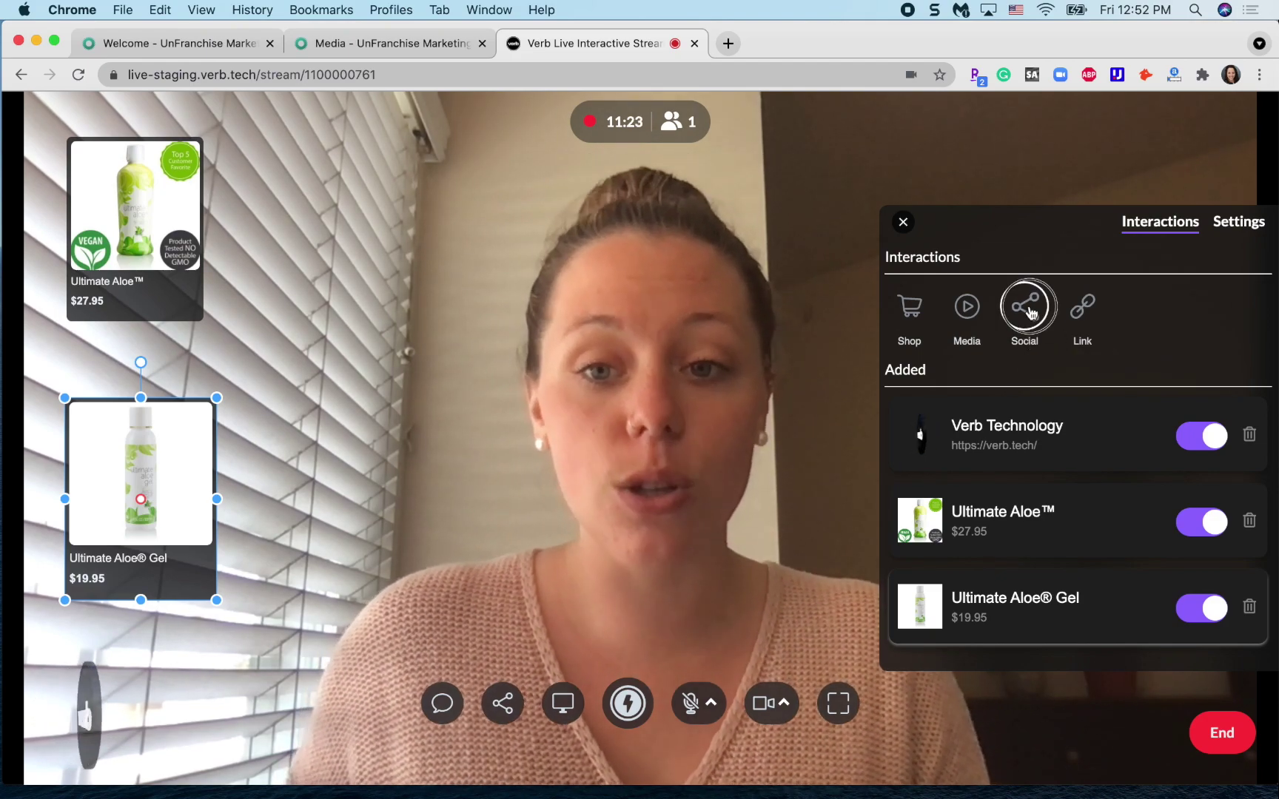
{"action": "left_click_drag", "start_coordinate": [623, 470], "coordinate": [360, 235]}
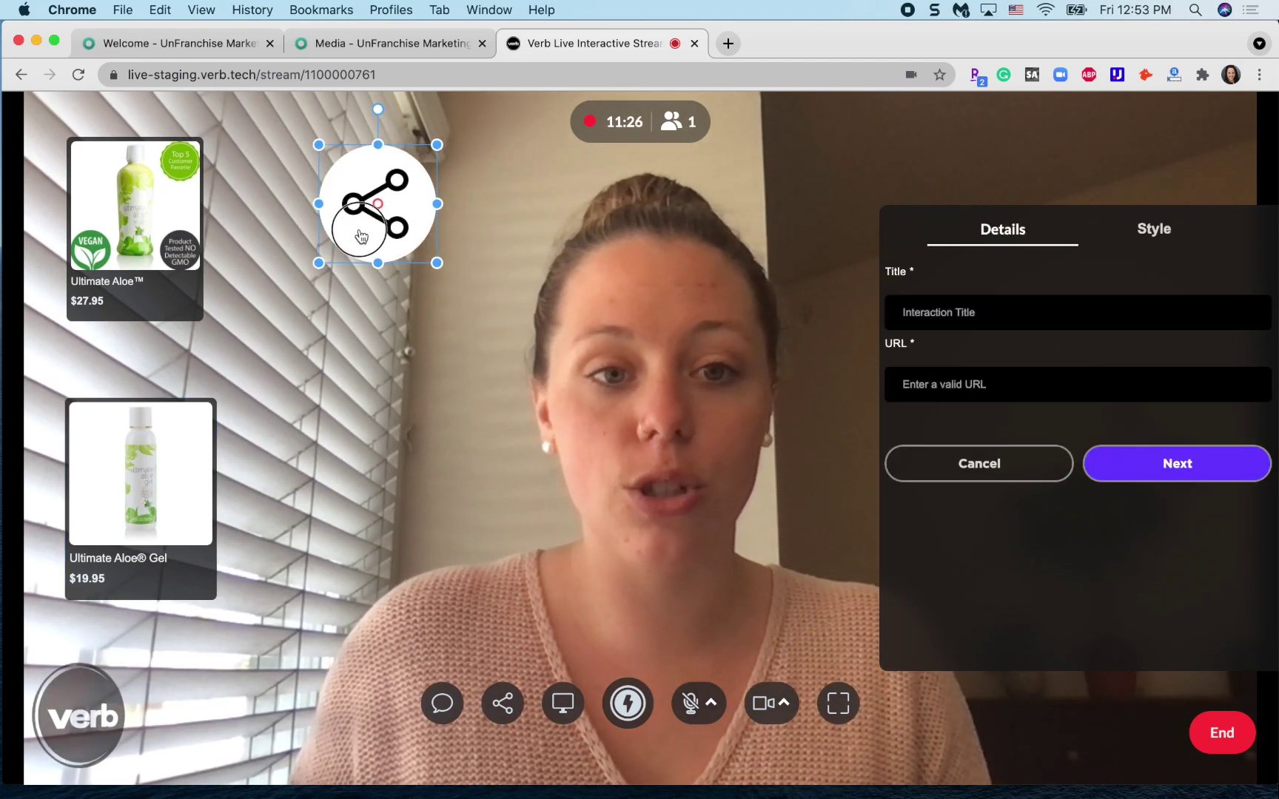
{"action": "left_click", "coordinate": [969, 316]}
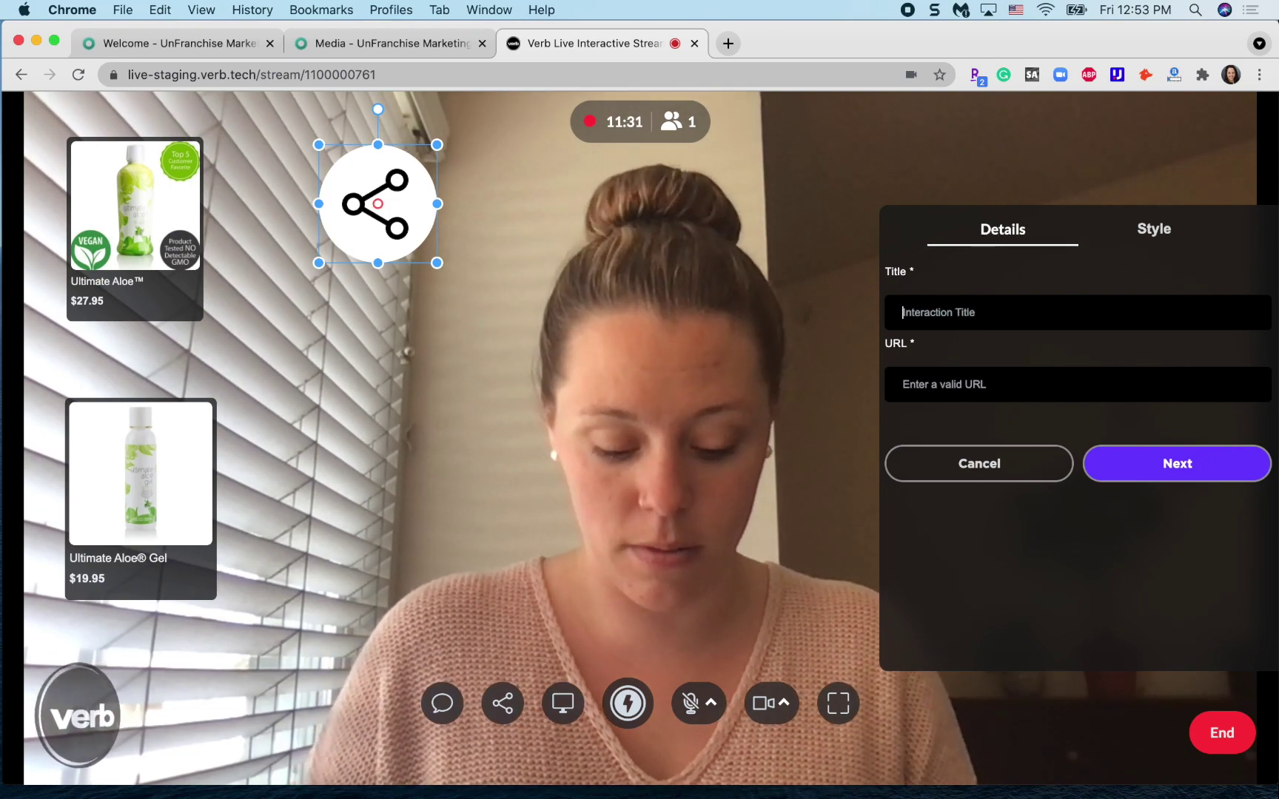
{"action": "type", "text": "Facebook"}
{"action": "left_click", "coordinate": [919, 382]}
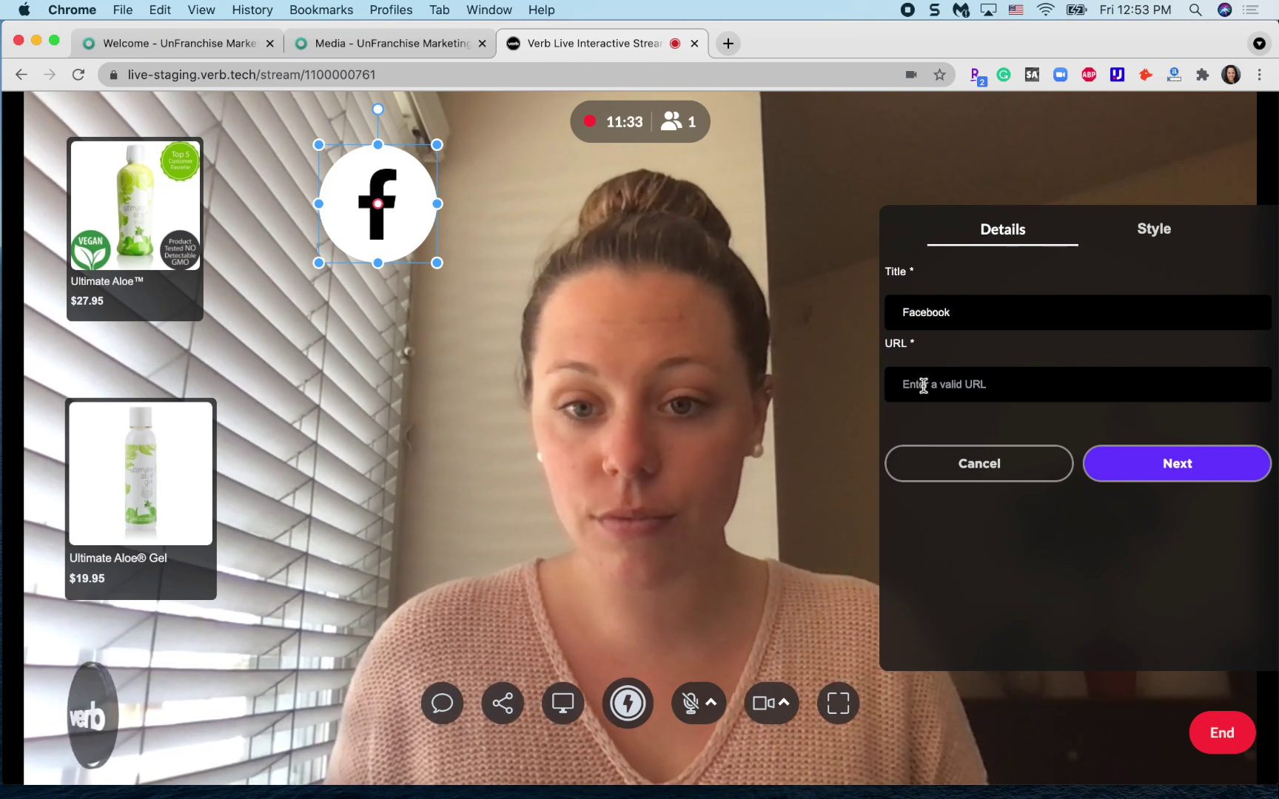
{"action": "type", "text": "face"}
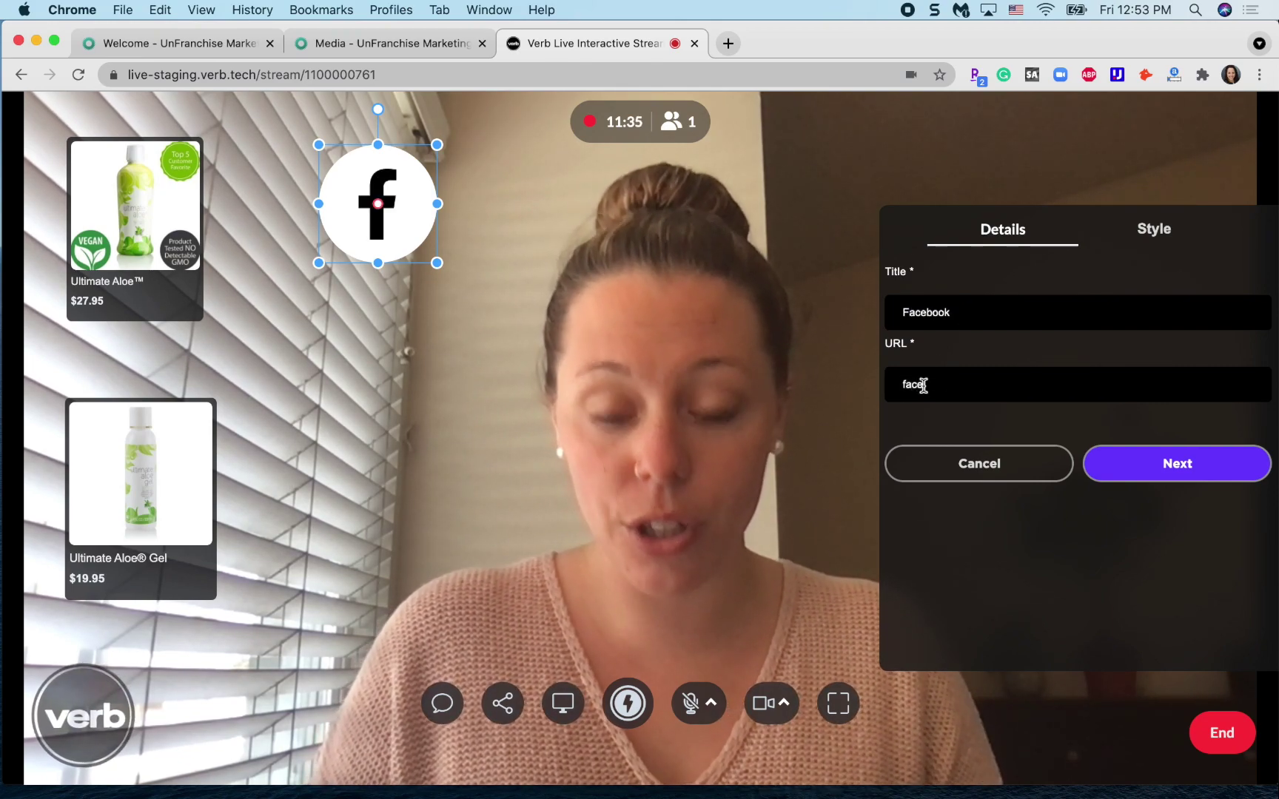
{"action": "type", "text": "book.com"}
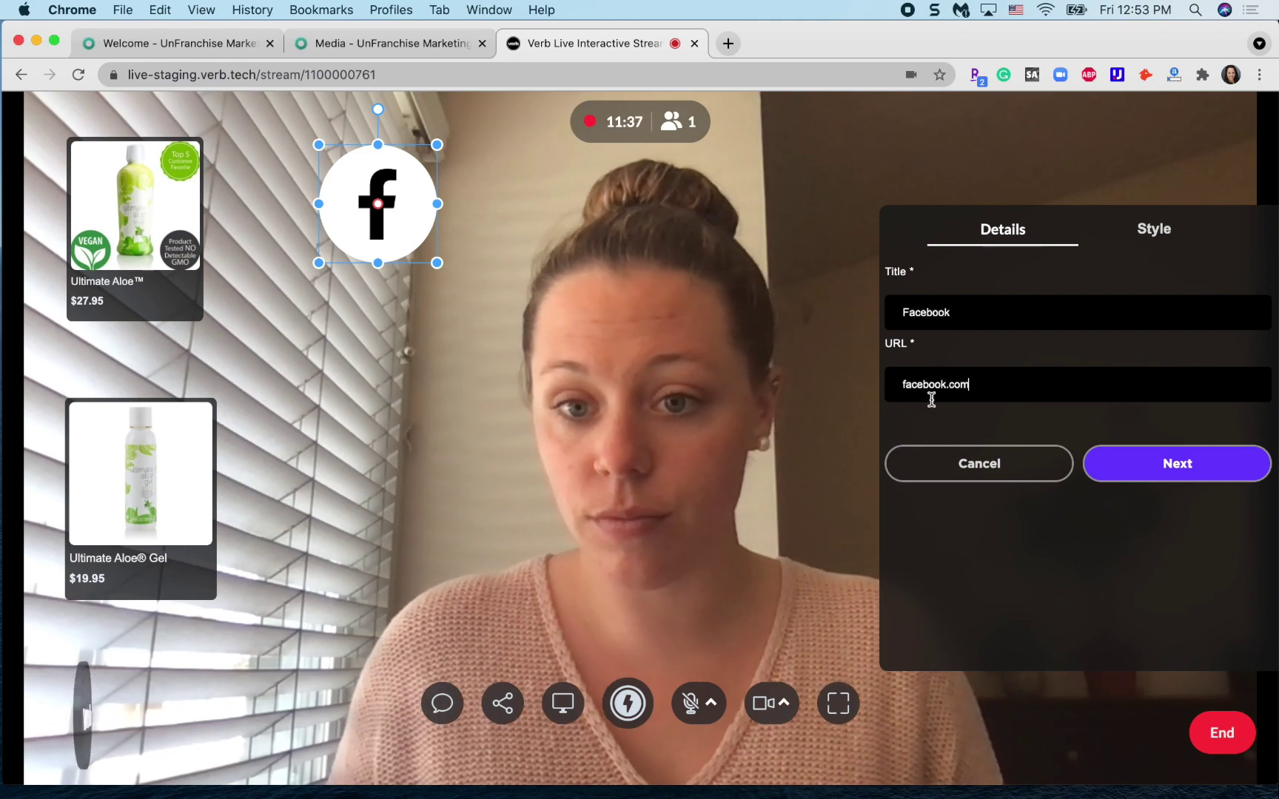
{"action": "left_click", "coordinate": [1138, 473]}
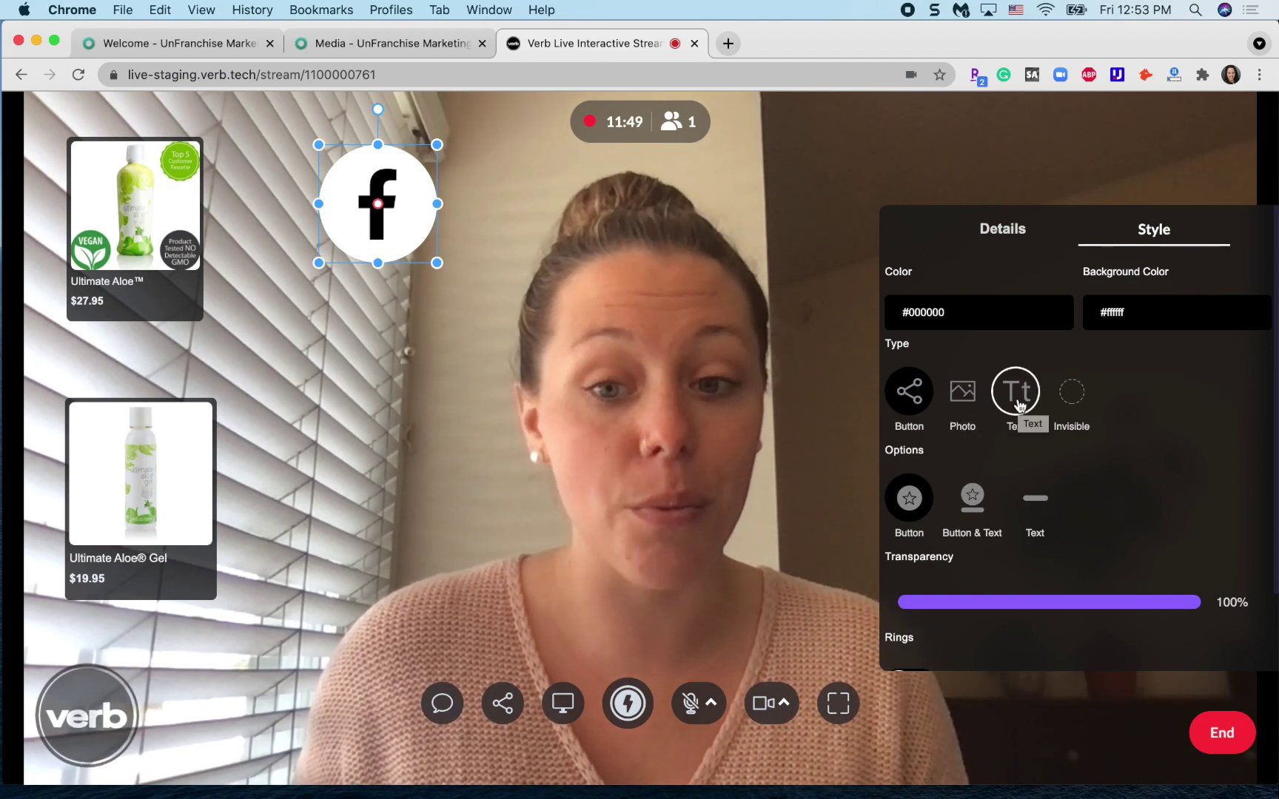
Step: Set the Facebook button's transparency to 98%, turn its rings on, and add it to the livestream
{"action": "scroll", "coordinate": [1101, 455], "scroll_direction": "down", "scroll_amount": 3}
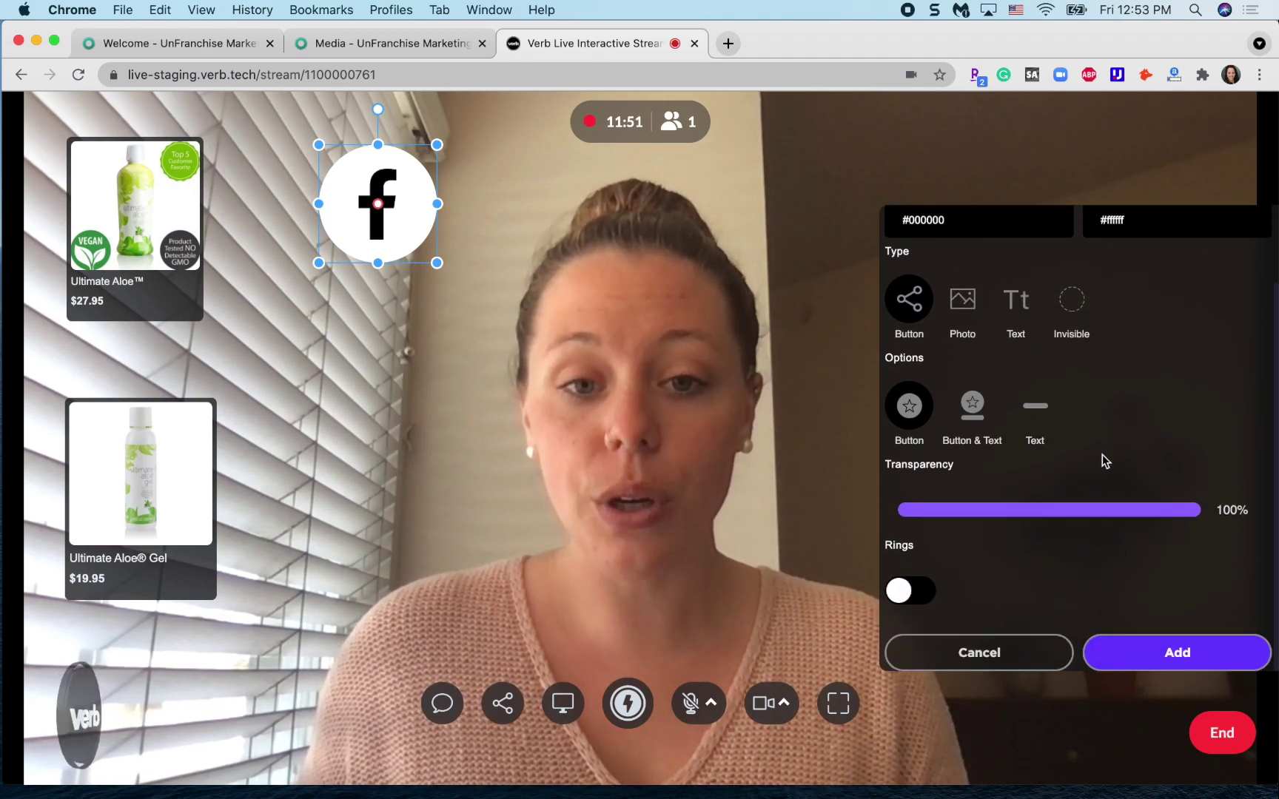
{"action": "mouse_move", "coordinate": [1189, 511]}
{"action": "left_mouse_down"}
{"action": "mouse_move", "coordinate": [999, 513]}
{"action": "mouse_move", "coordinate": [1193, 511]}
{"action": "left_mouse_up"}
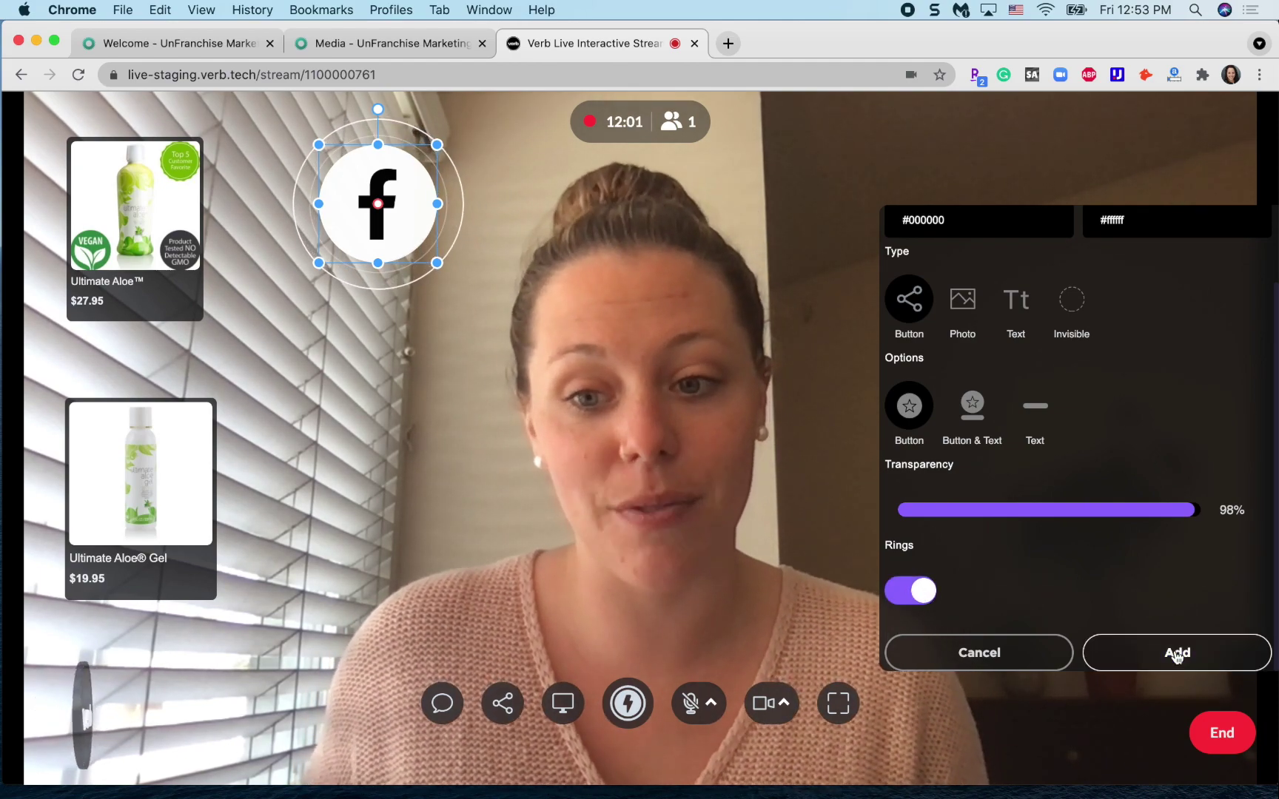
{"action": "left_click", "coordinate": [1177, 656]}
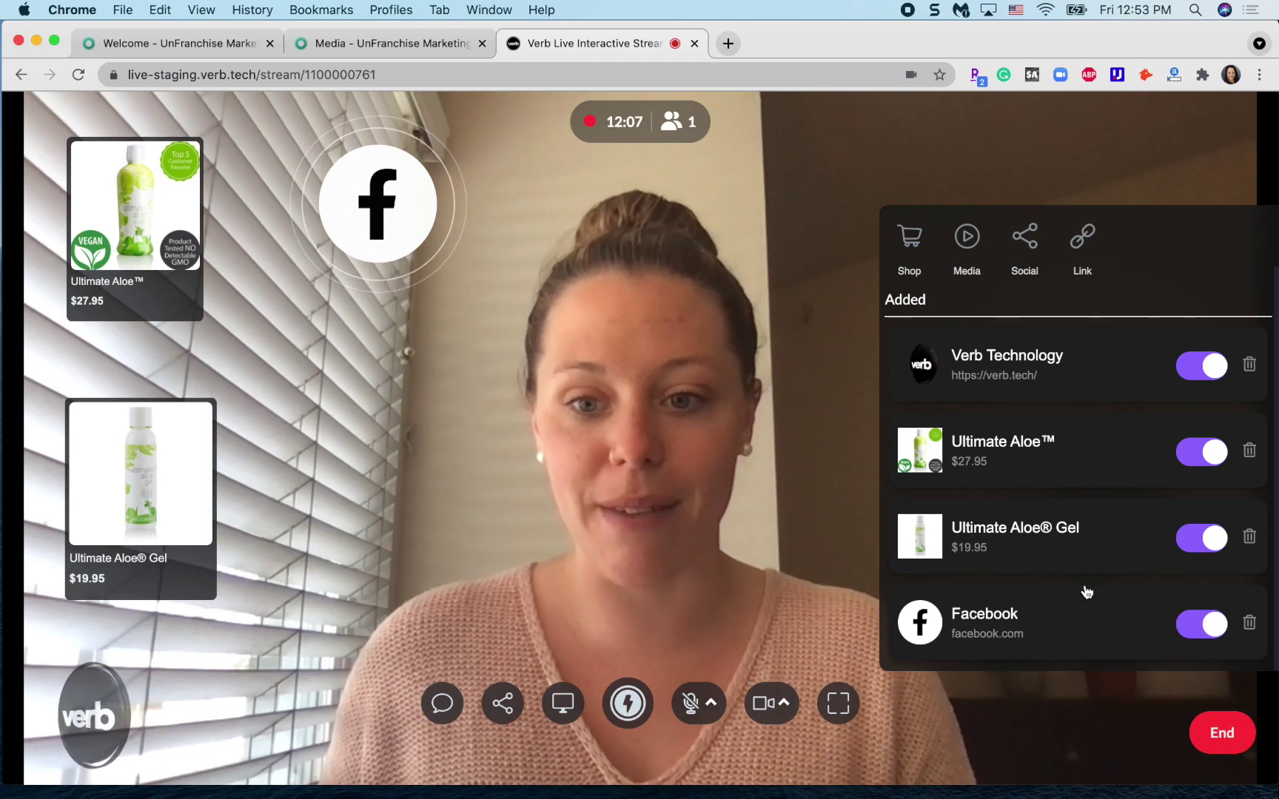
{"action": "scroll", "coordinate": [1085, 592], "scroll_direction": "up", "scroll_amount": 2}
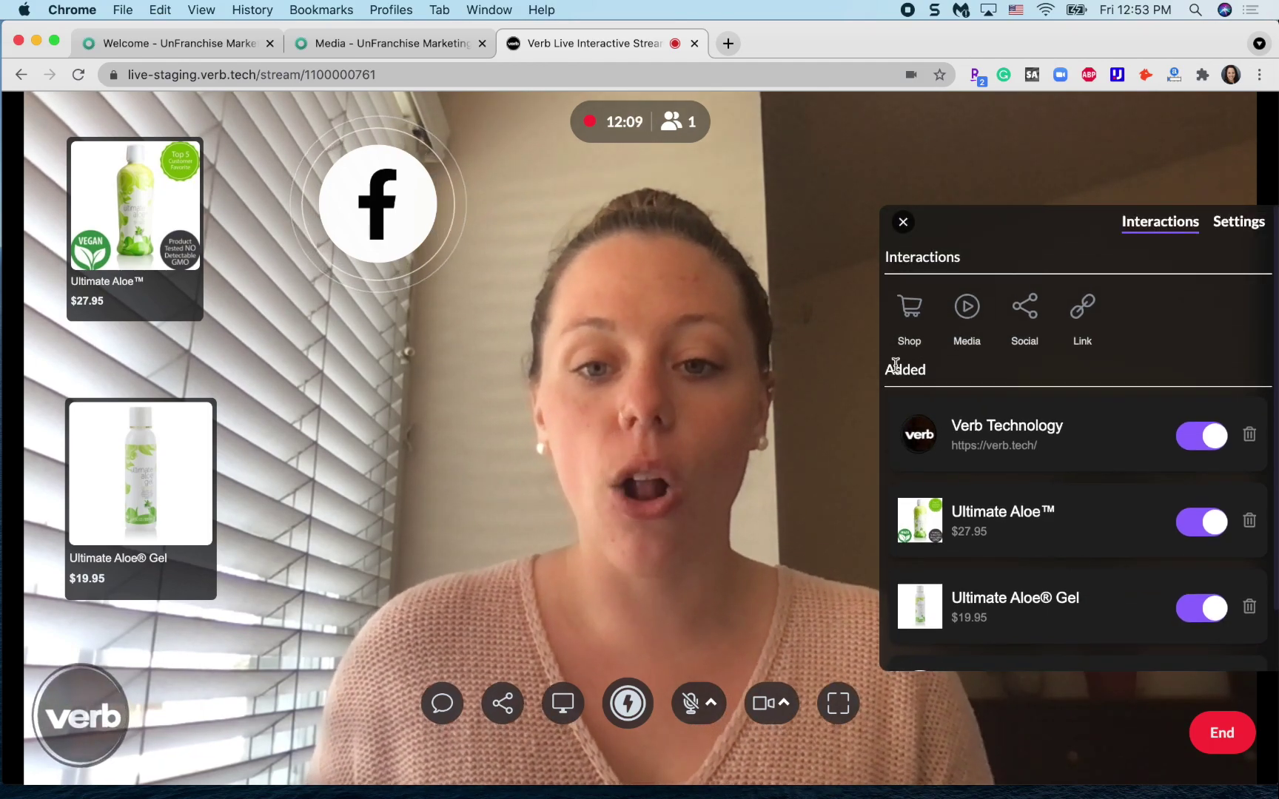